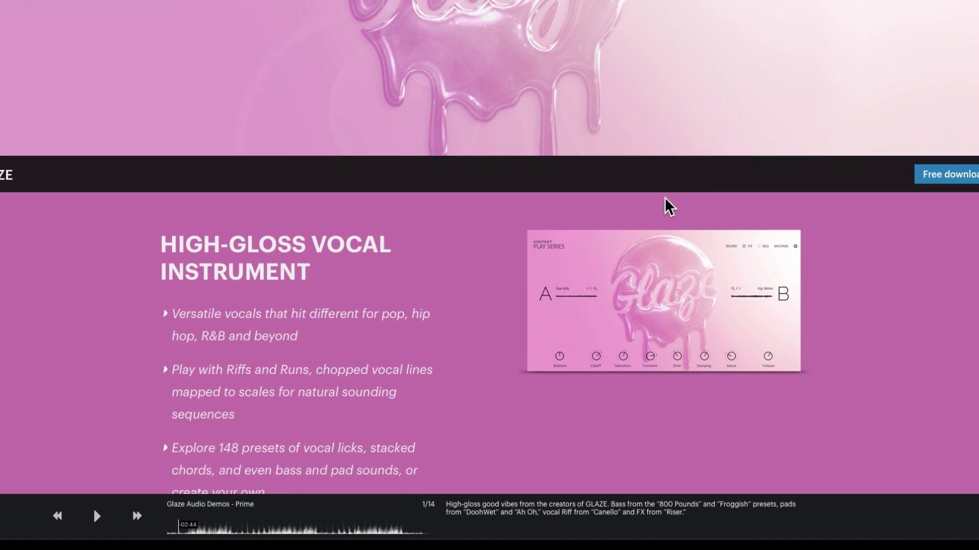
scroll(664, 198, "down", 5)
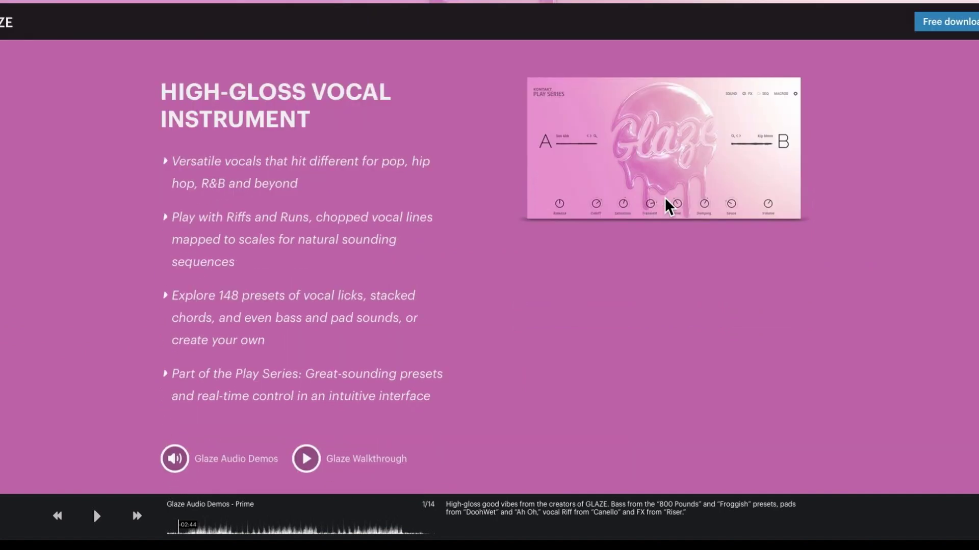
- Scroll the Glaze product page back up to the glossy hero image and holiday free-download offer
scroll(665, 198, "up", 10)
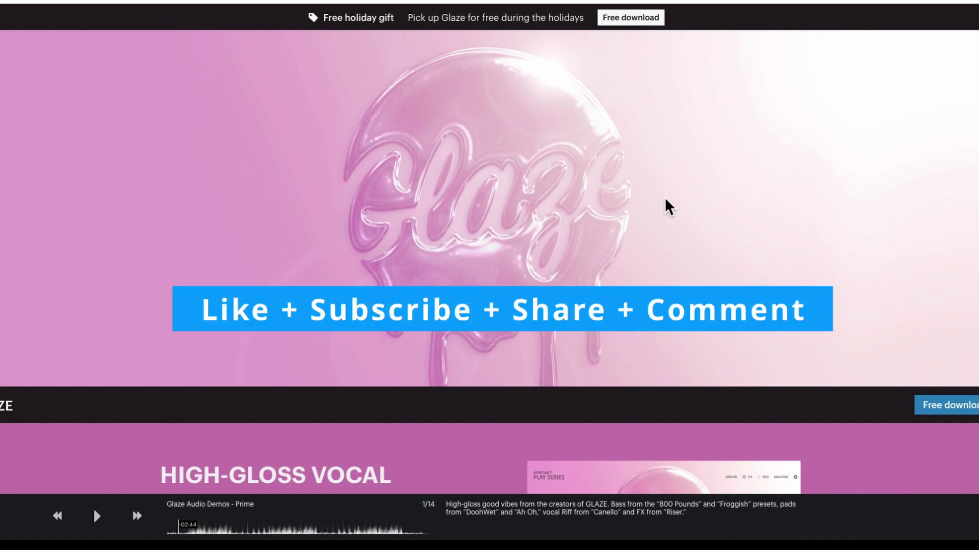
- Scroll down past the High-Gloss Vocal Instrument feature bullets to the BREATHE EASY heading
scroll(665, 206, "down", 2)
scroll(665, 197, "down", 5)
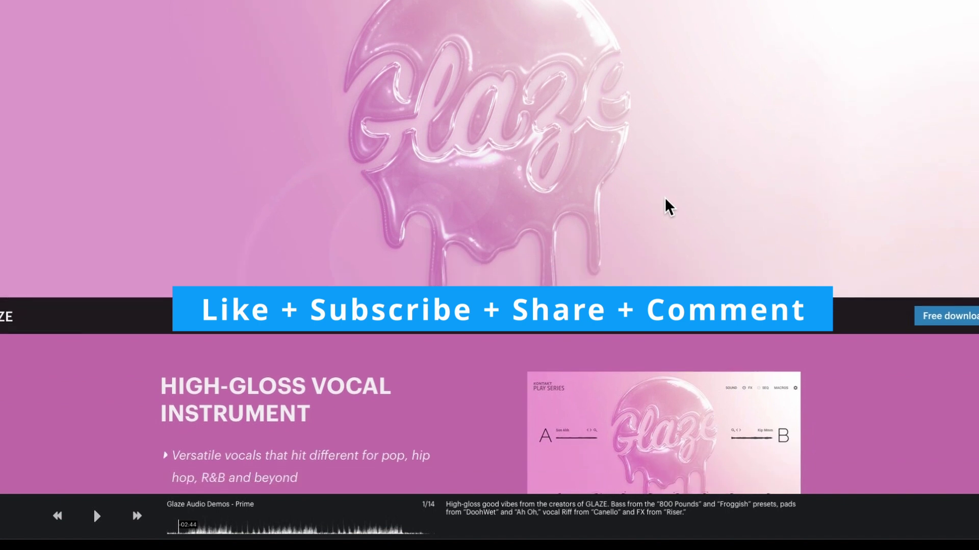
scroll(665, 197, "down", 1)
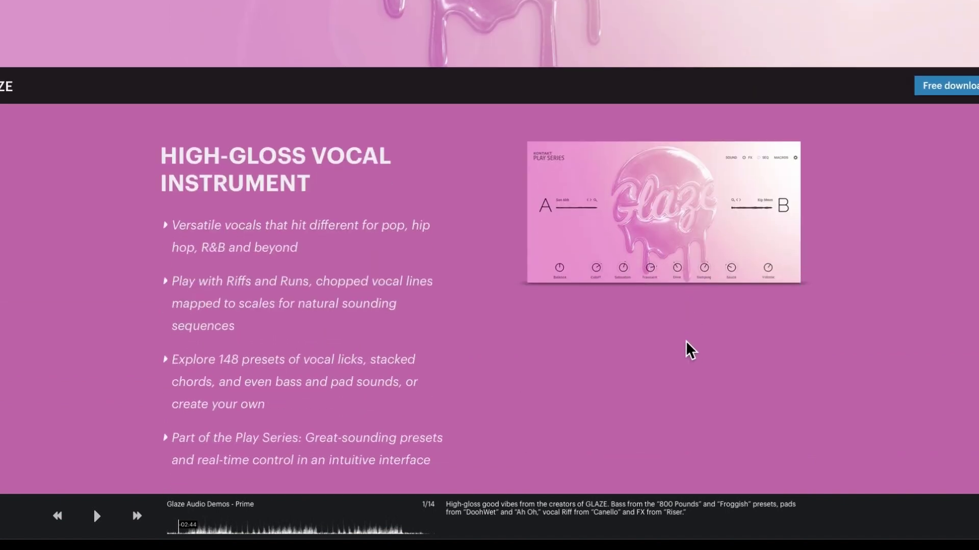
scroll(686, 341, "down", 1)
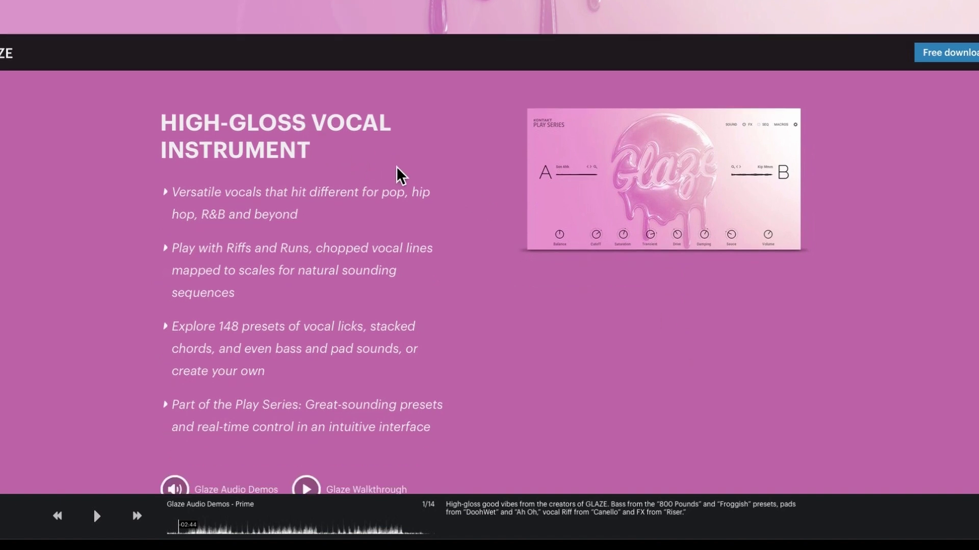
scroll(494, 241, "down", 1)
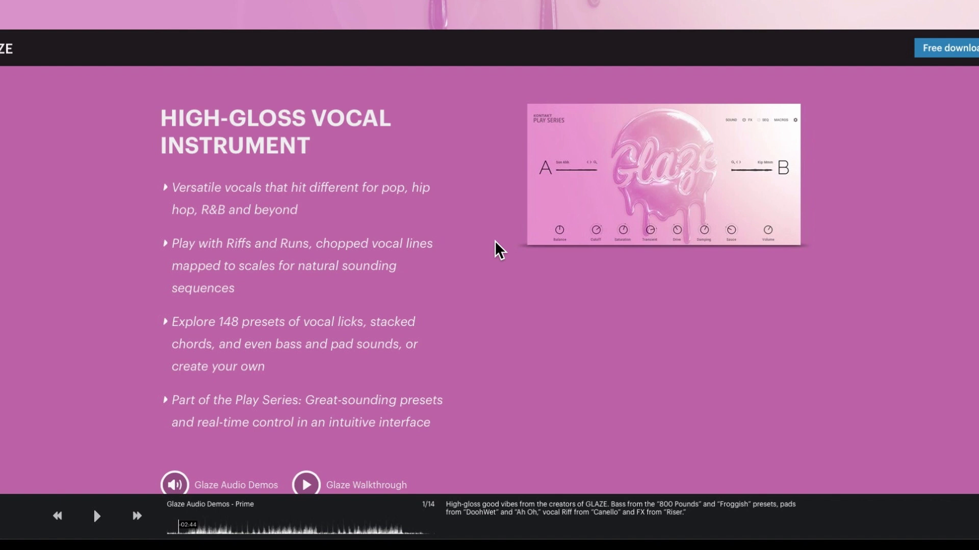
scroll(494, 248, "down", 1)
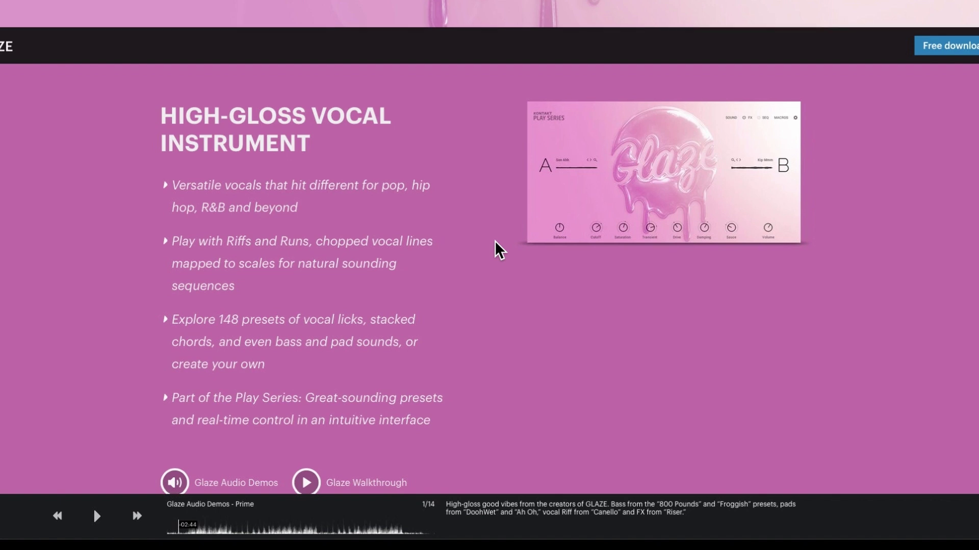
scroll(495, 241, "down", 1)
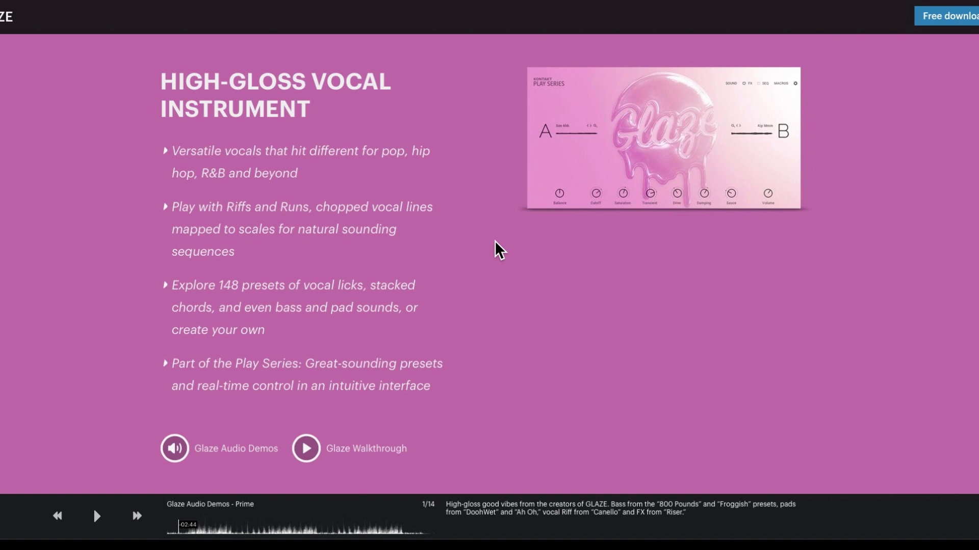
- Scroll further until the Kontakt Play Series screenshot carousel with the six macro knobs is fully visible
scroll(495, 241, "down", 5)
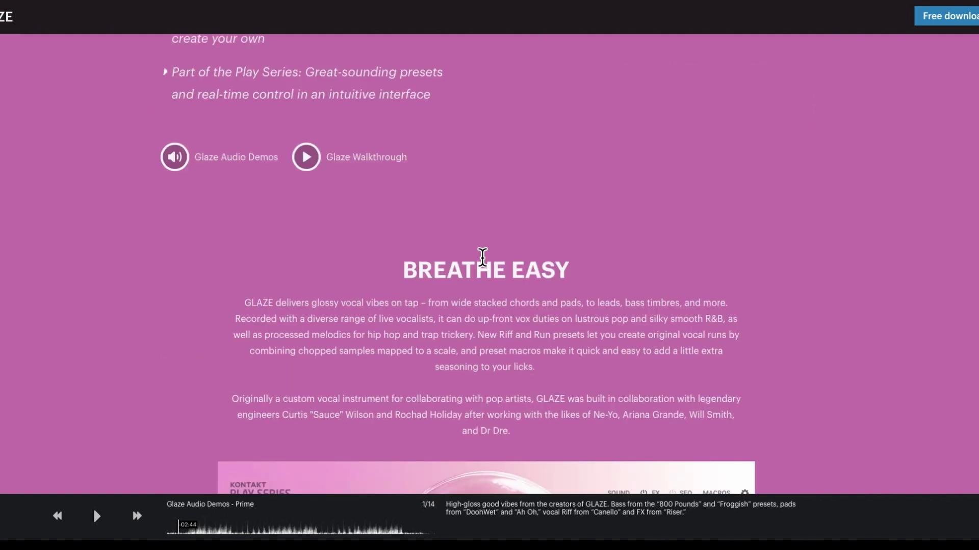
scroll(482, 256, "down", 1)
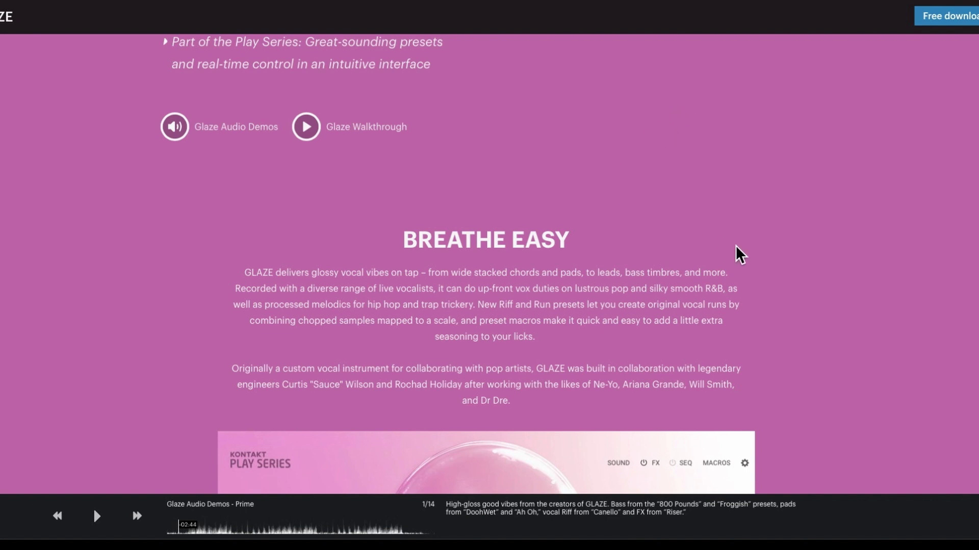
scroll(739, 252, "down", 1)
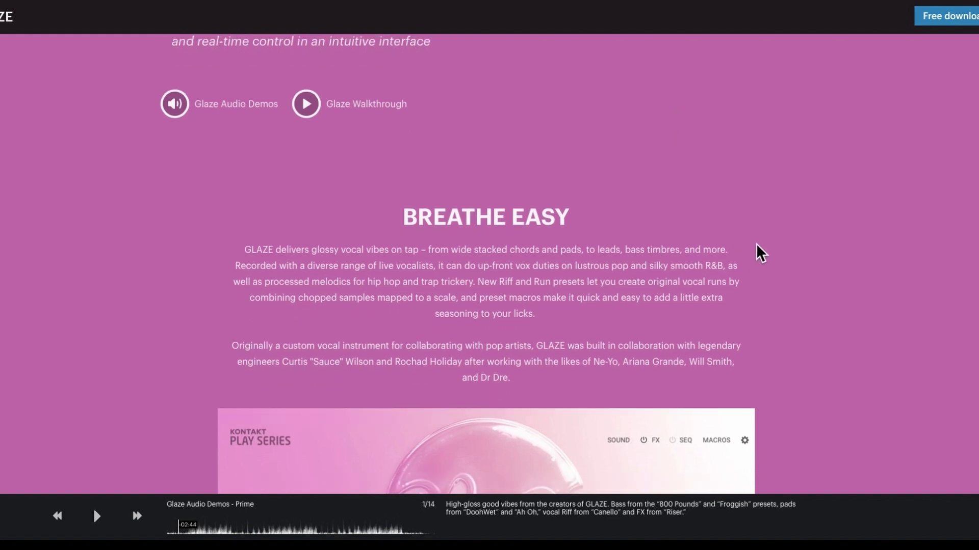
scroll(758, 251, "down", 1)
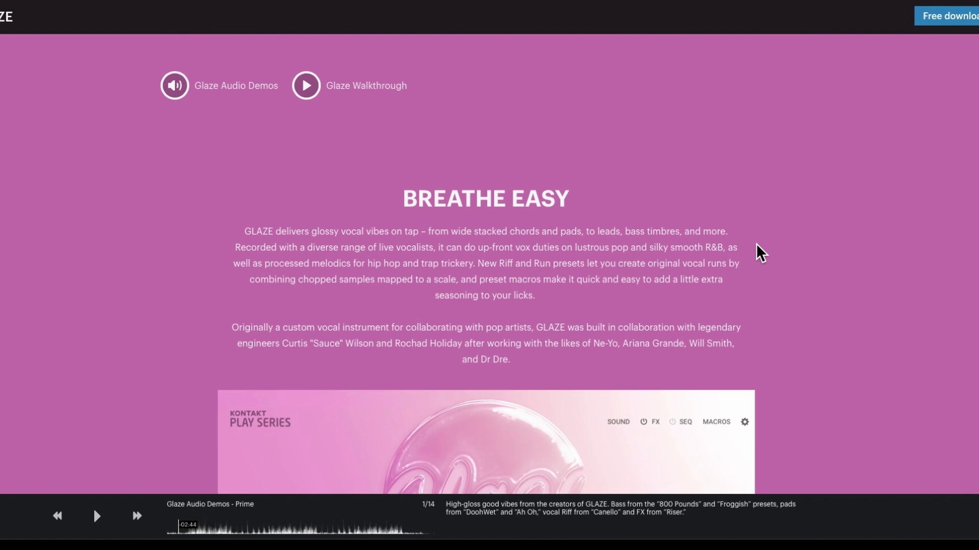
scroll(756, 251, "down", 1)
scroll(756, 244, "down", 1)
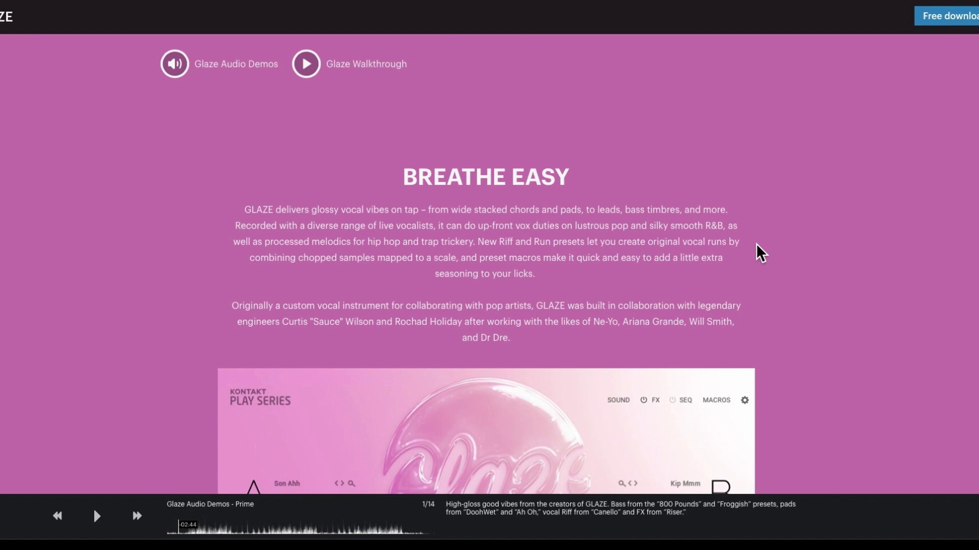
scroll(757, 243, "down", 5)
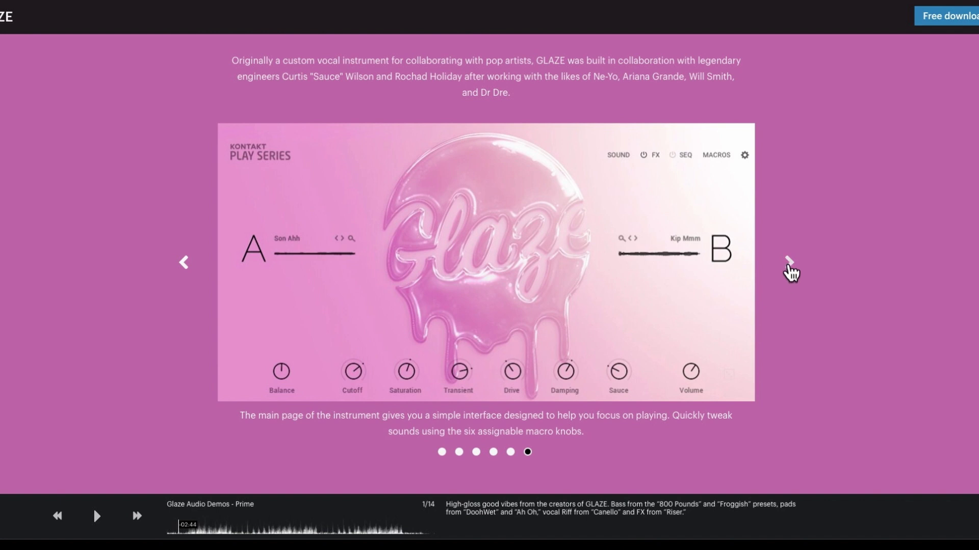
- Advance the carousel to the Sound Editor and Effects Editor slides, then scroll to the At a Glance specs
left_click(789, 263)
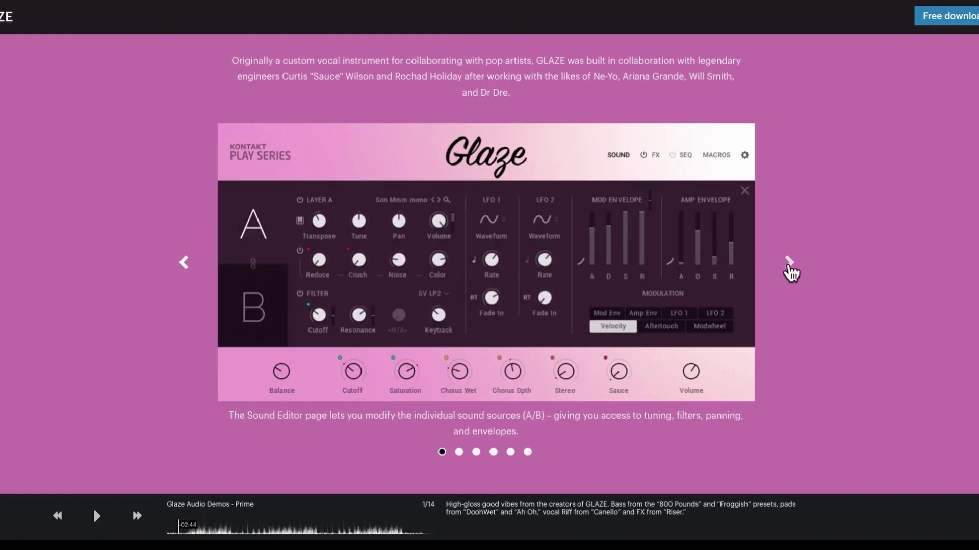
left_click(789, 265)
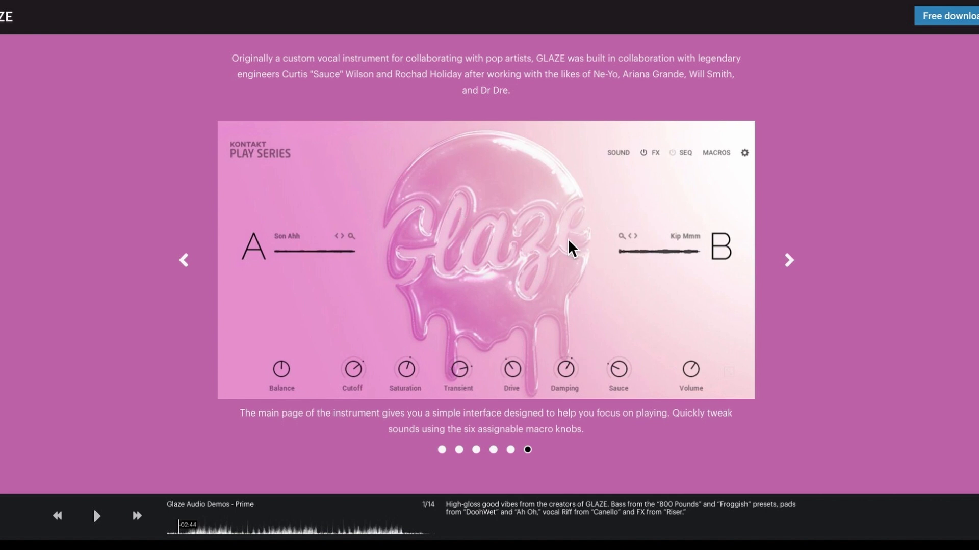
scroll(542, 237, "down", 10)
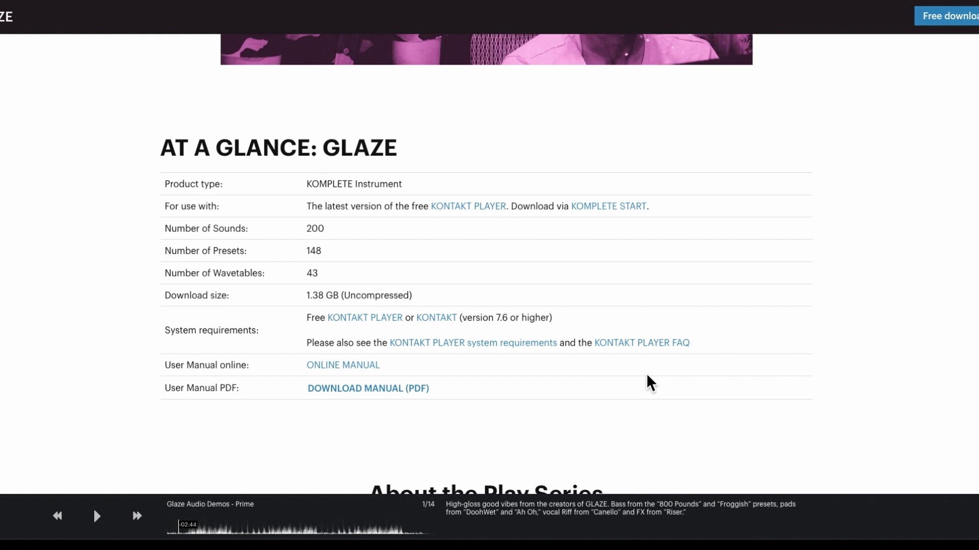
- Scroll down briefly to About the Play Series, then back up to the Audio Demos and Walkthrough links
scroll(647, 376, "down", 1)
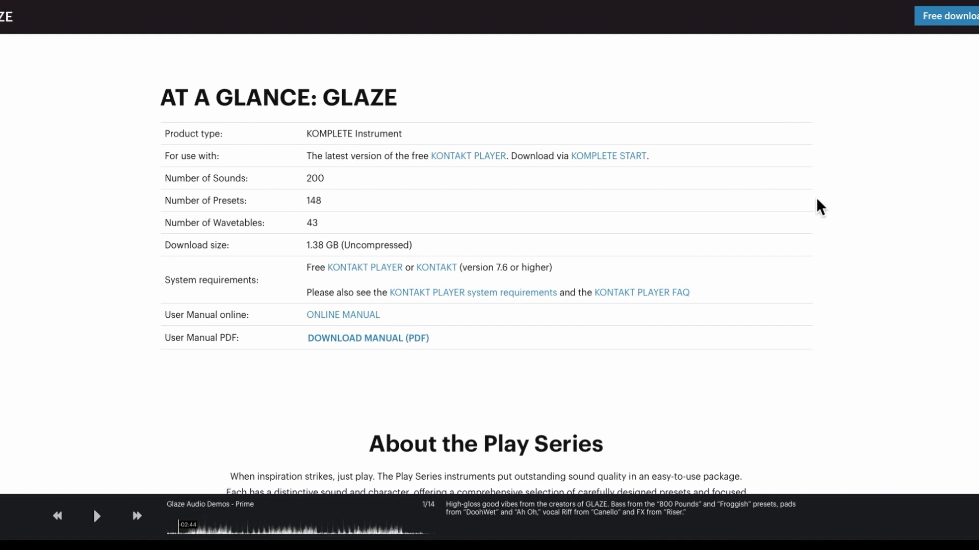
scroll(818, 207, "up", 10)
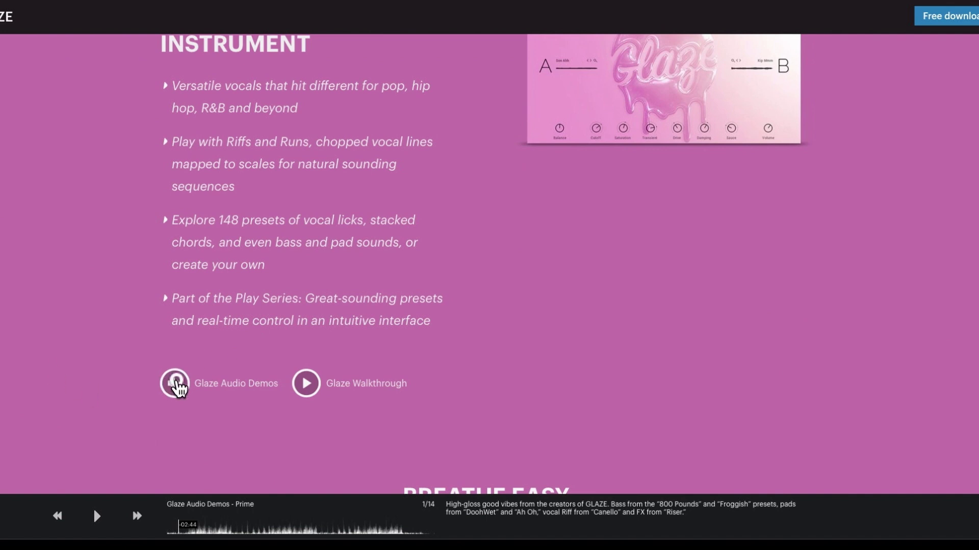
- Start playing the Glaze audio demos from the player
left_click(174, 383)
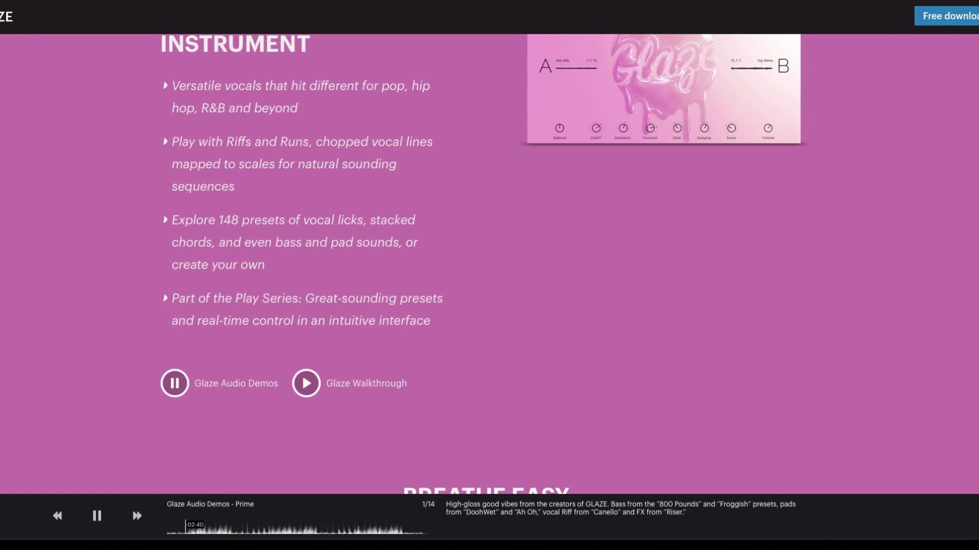
key("Escape")
scroll(714, 298, "down", 1)
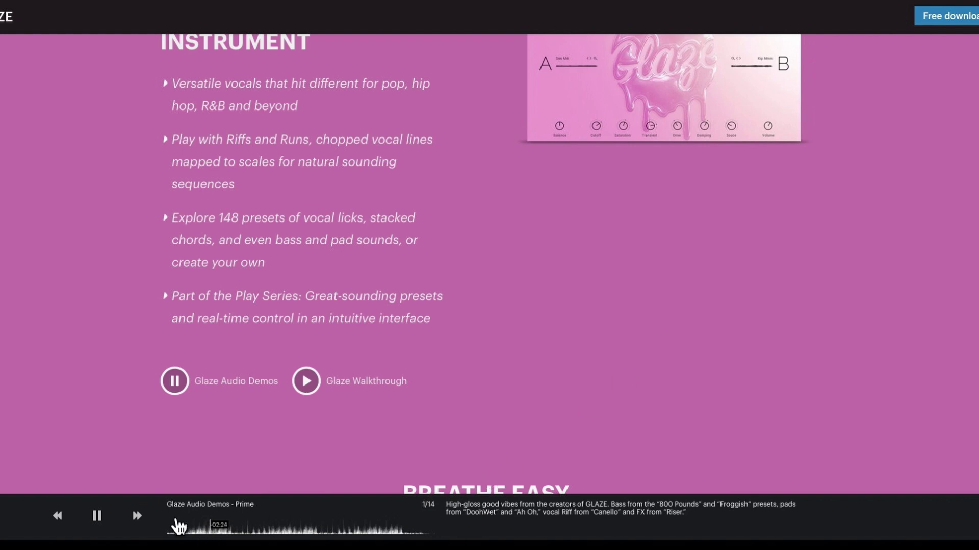
- Skip through the demo tracks Official, Come Rid Em, Hot Gloss, It Took You and Fearless to Zenda
left_click(137, 515)
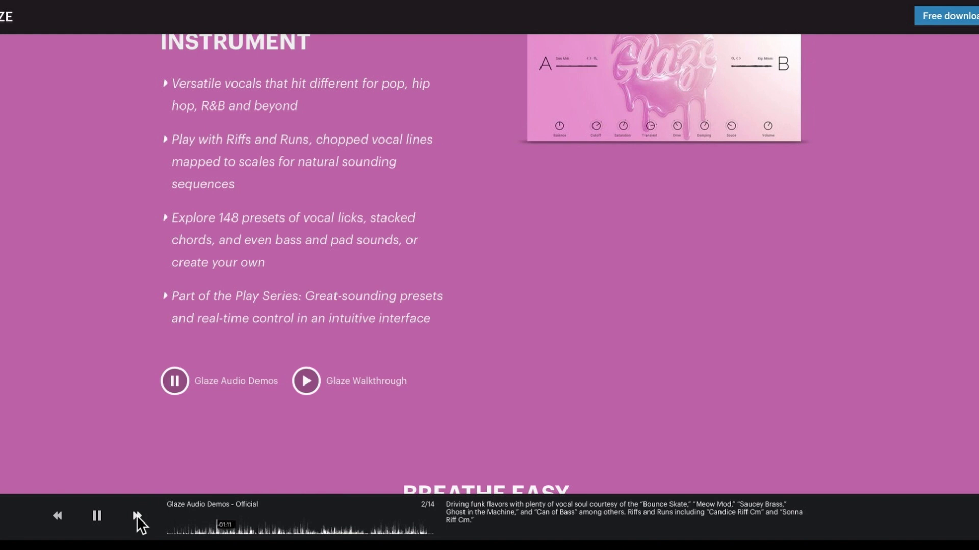
left_click(136, 515)
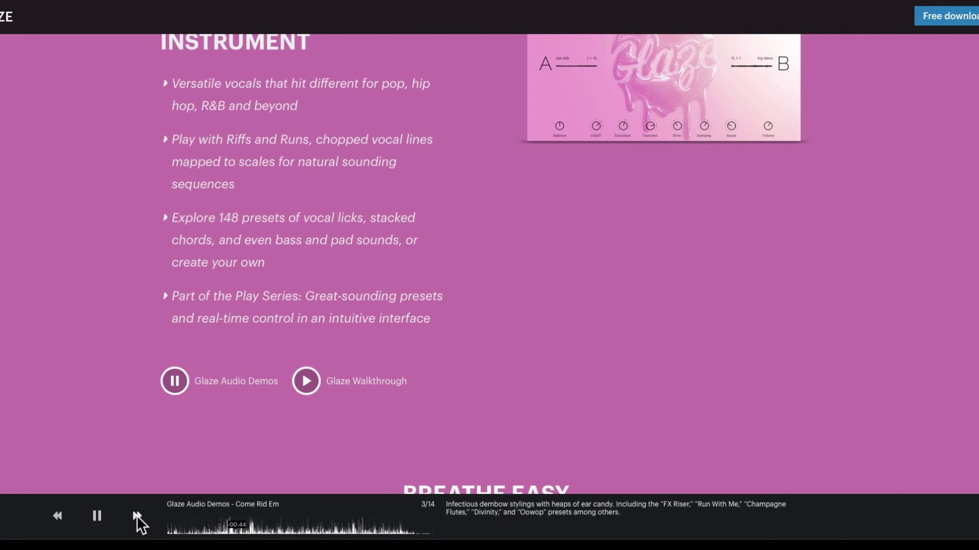
left_click(136, 515)
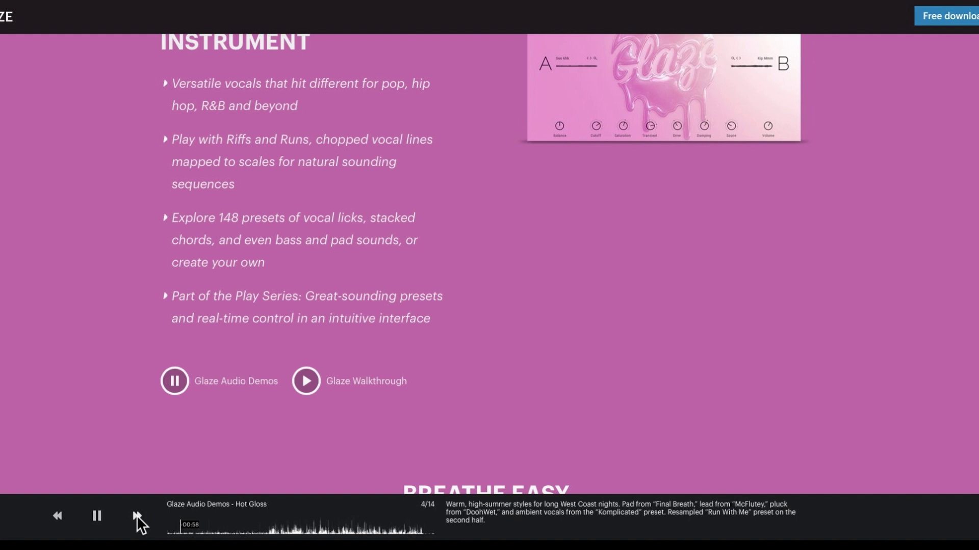
left_click(137, 515)
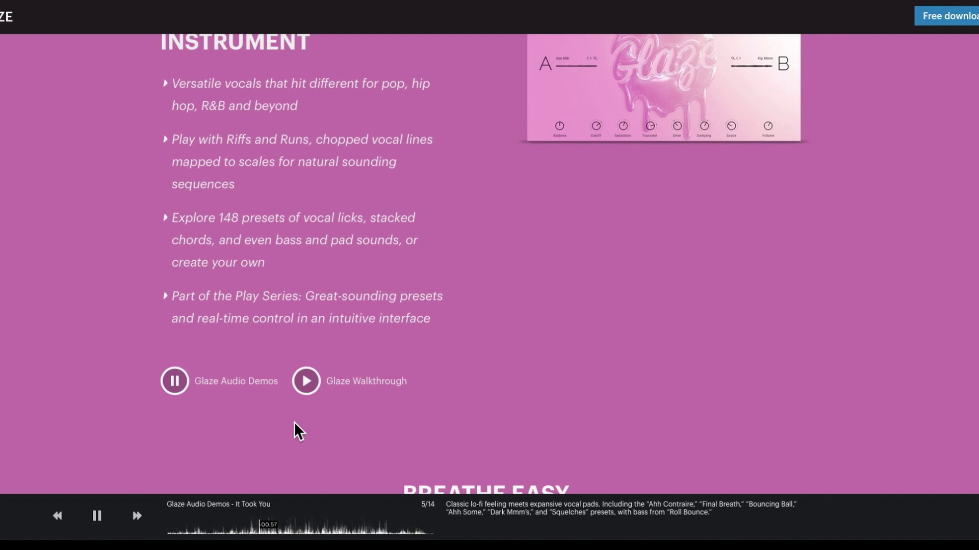
left_click(136, 515)
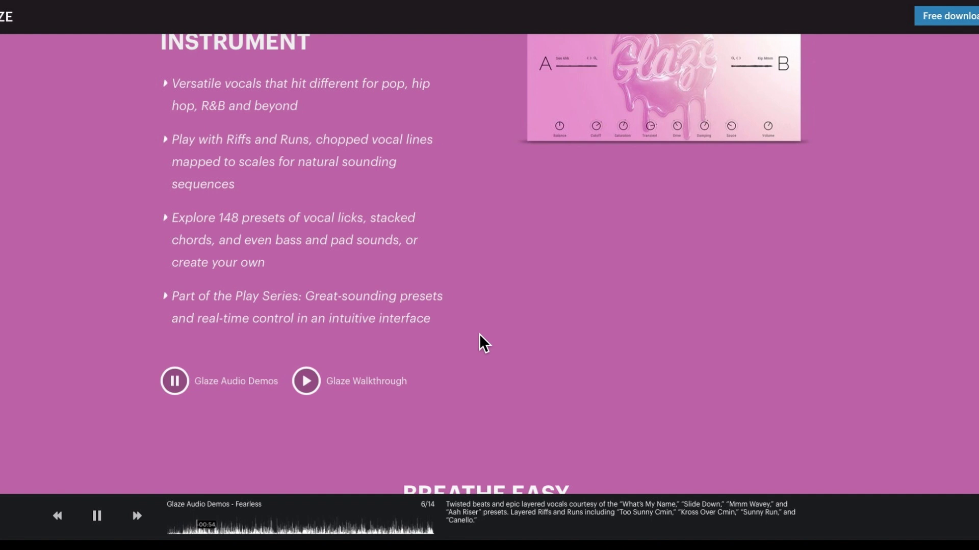
left_click(135, 516)
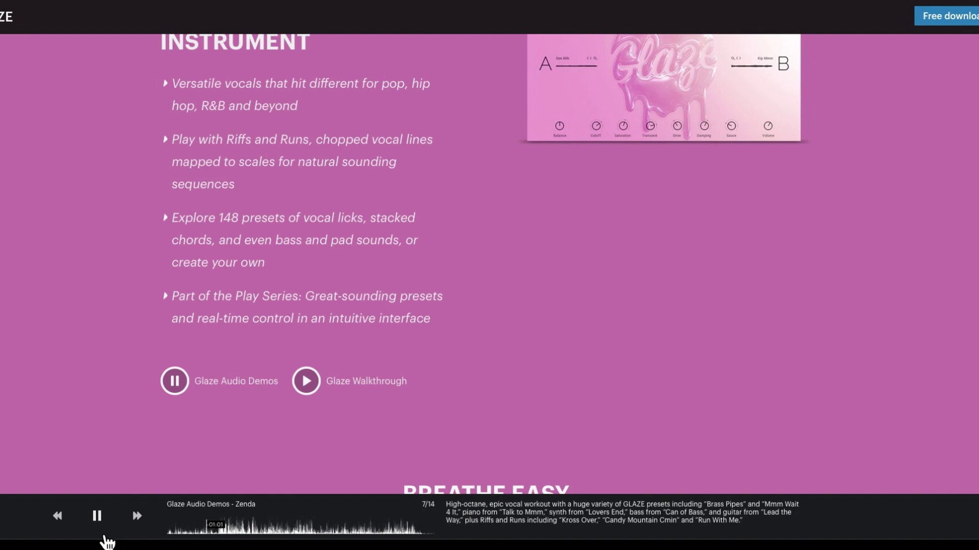
- Pause the Zenda demo and scroll back up to the top of the product page
left_click(97, 517)
scroll(527, 275, "up", 9)
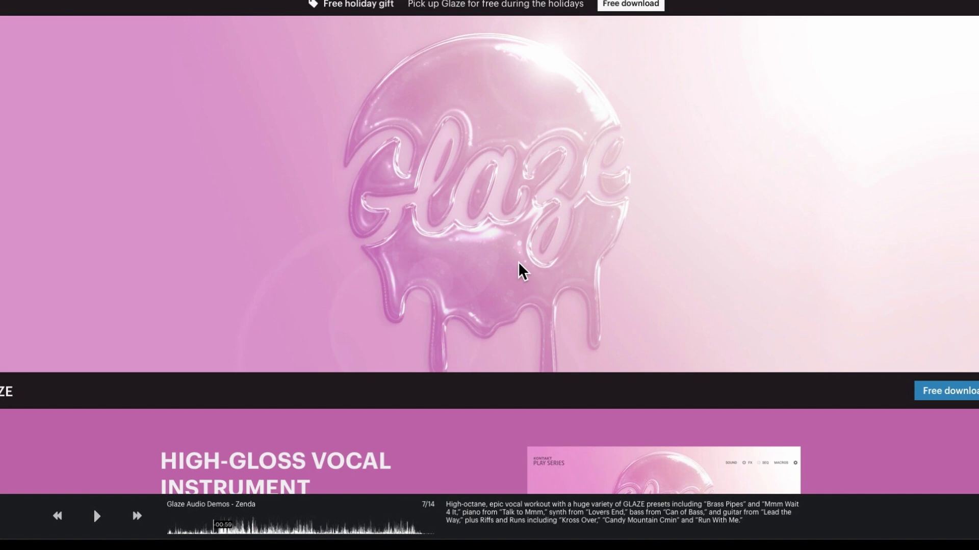
scroll(520, 271, "up", 1)
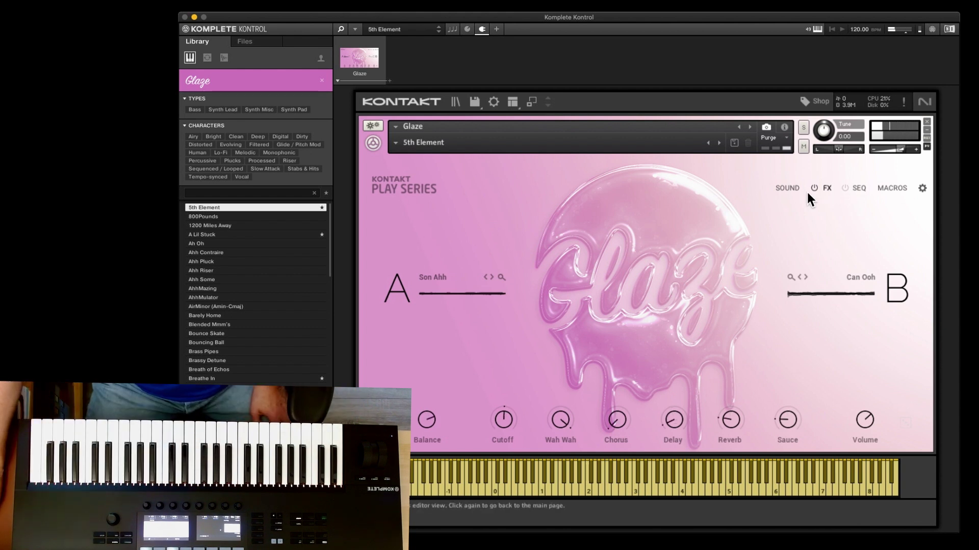
left_click(789, 188)
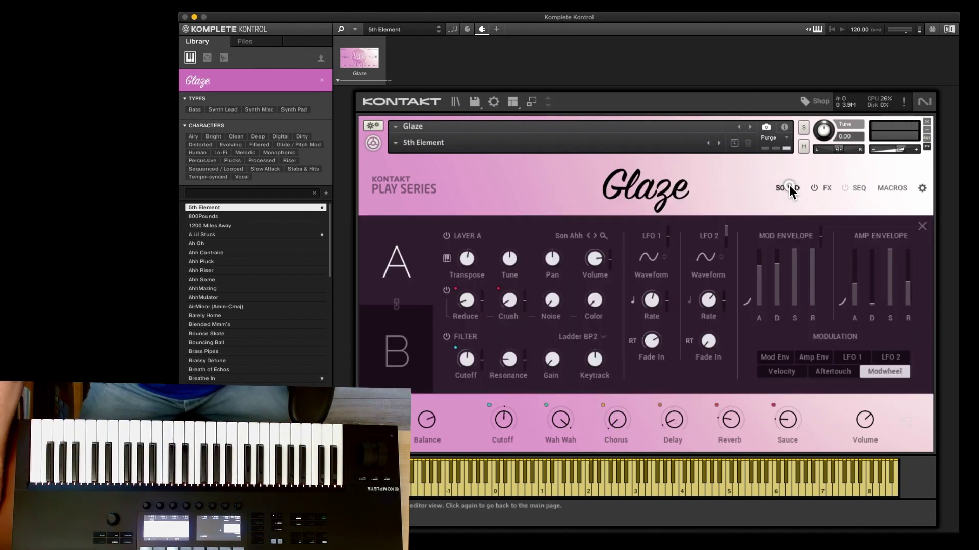
left_click(789, 187)
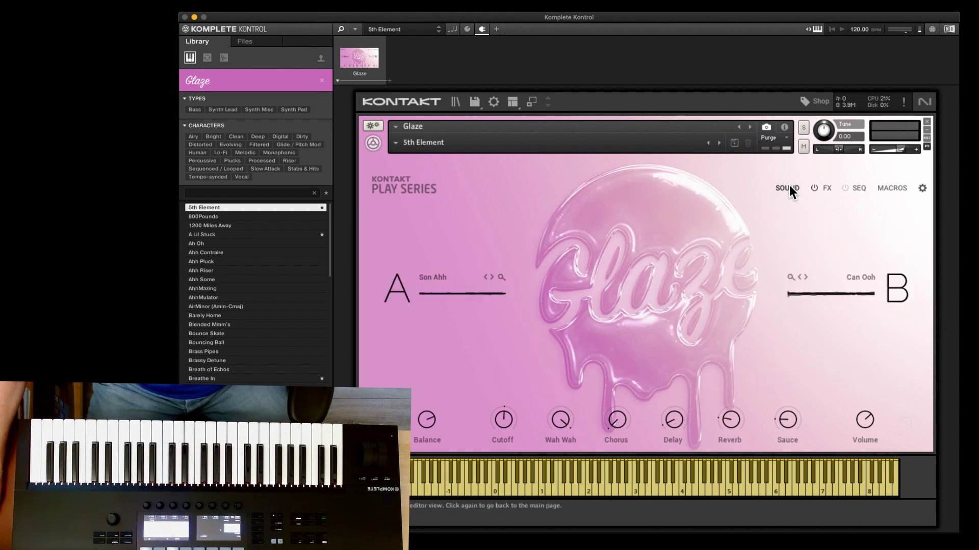
left_click(789, 188)
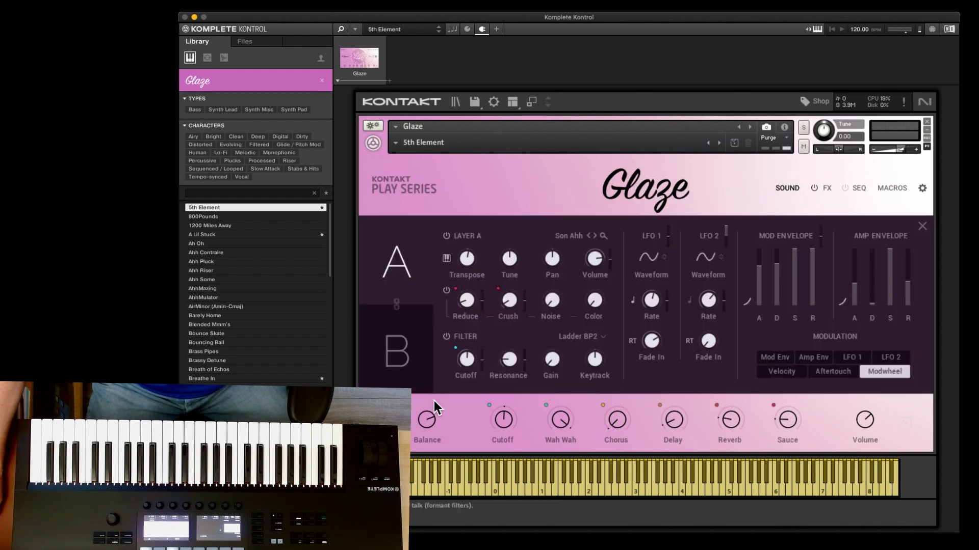
left_click(416, 336)
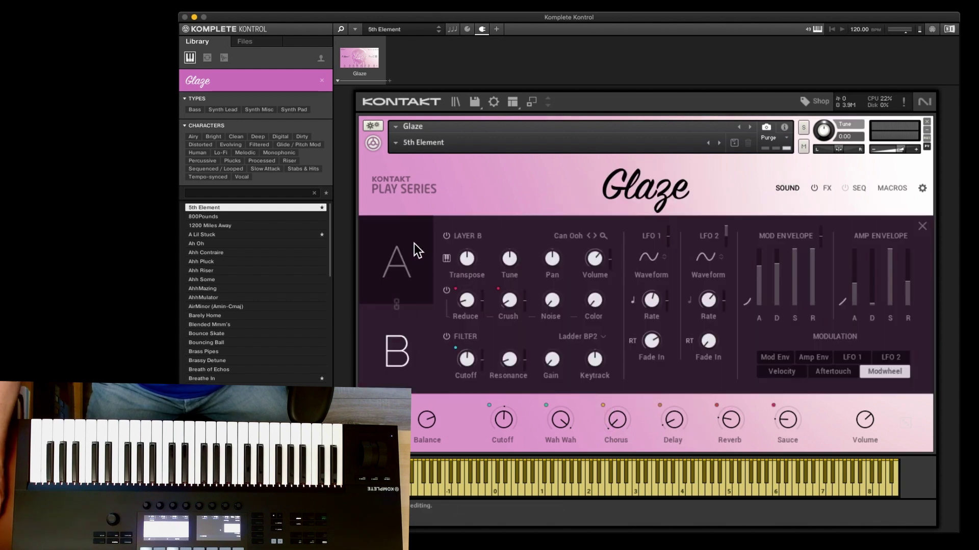
left_click(414, 252)
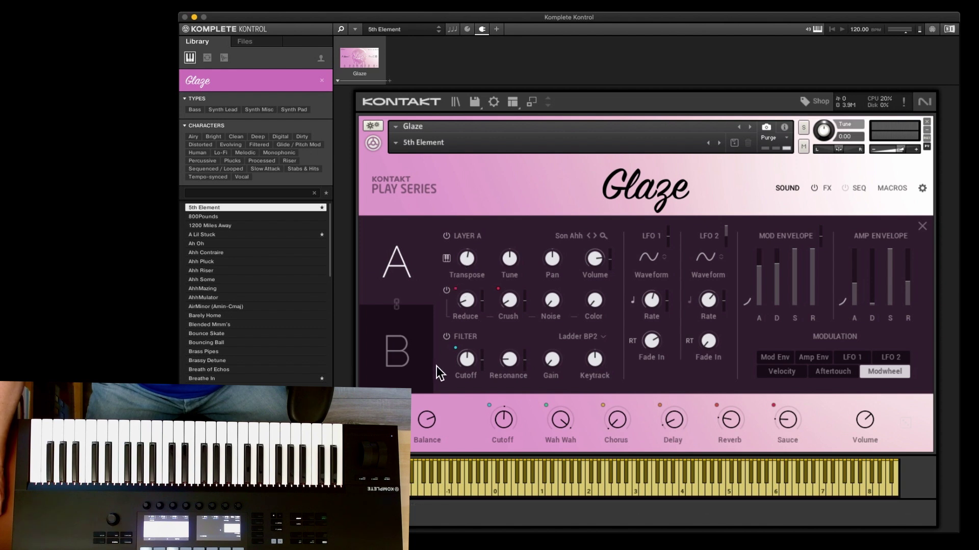
left_click(420, 335)
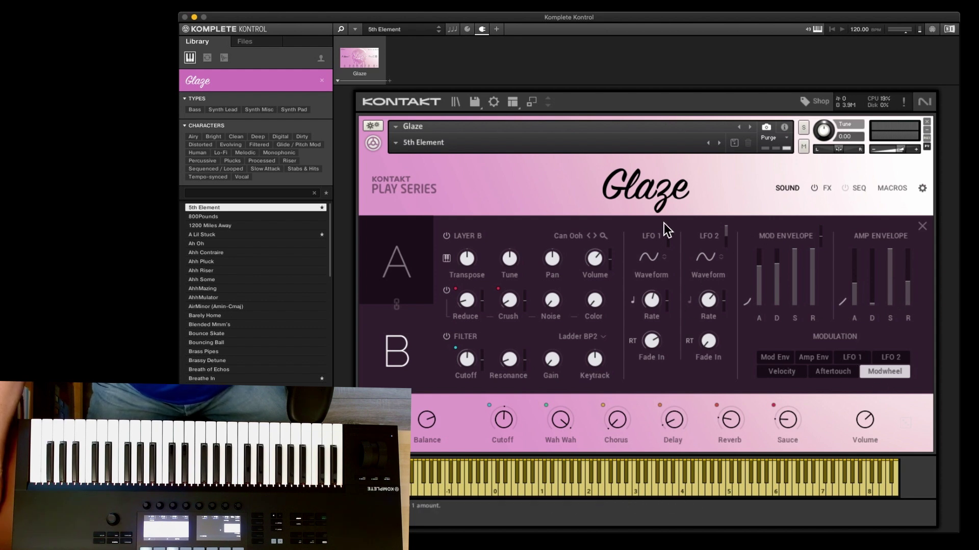
left_click(787, 189)
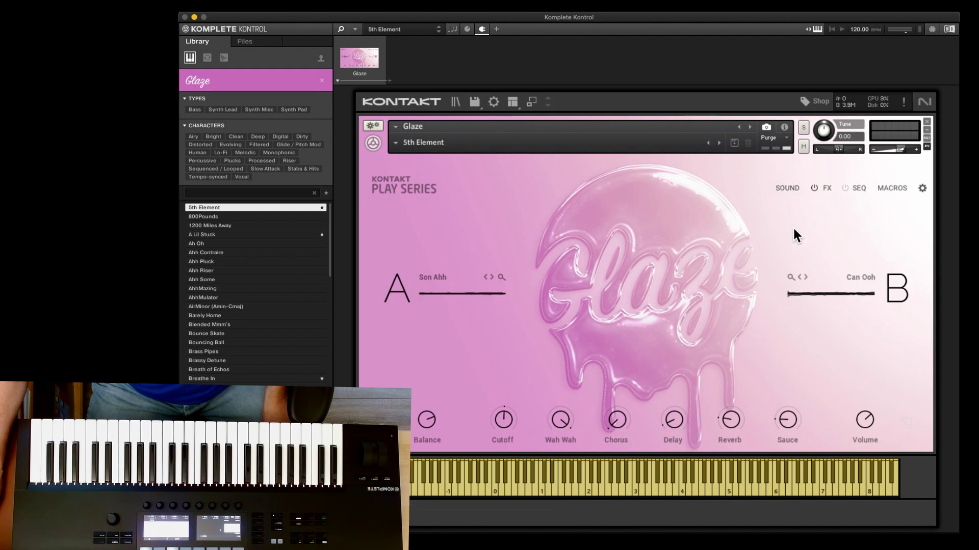
left_click(788, 188)
left_click(788, 188)
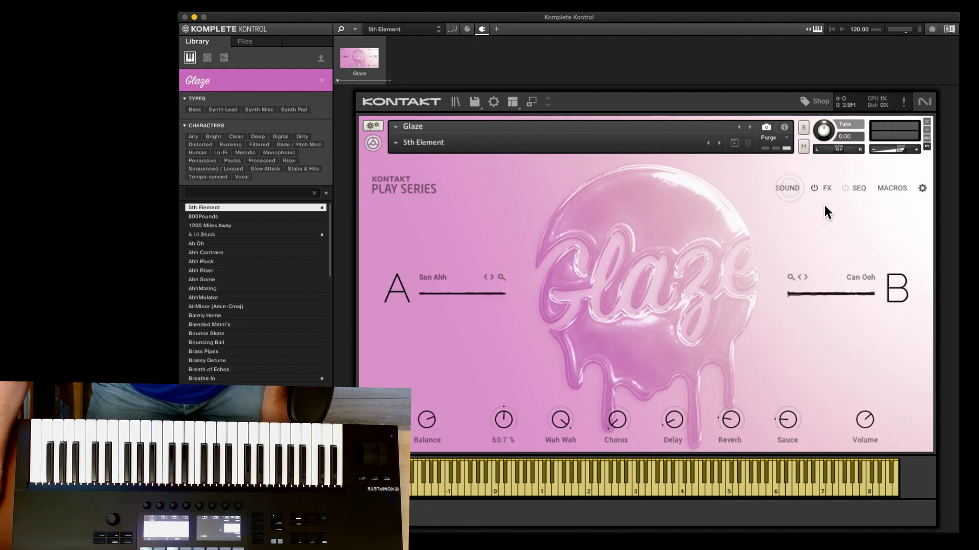
- Show Glaze's FX chain page and toggle the whole effects chain's power
left_click(827, 188)
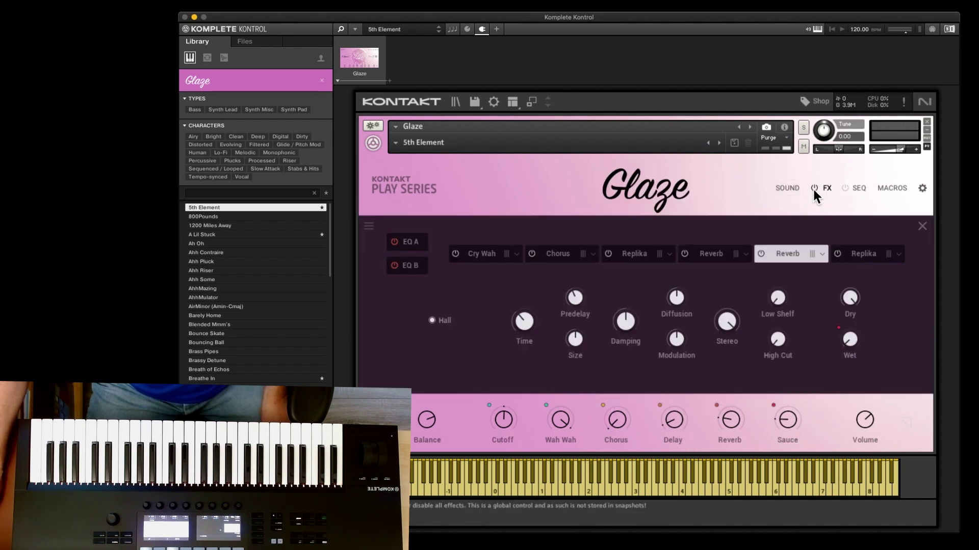
left_click(814, 188)
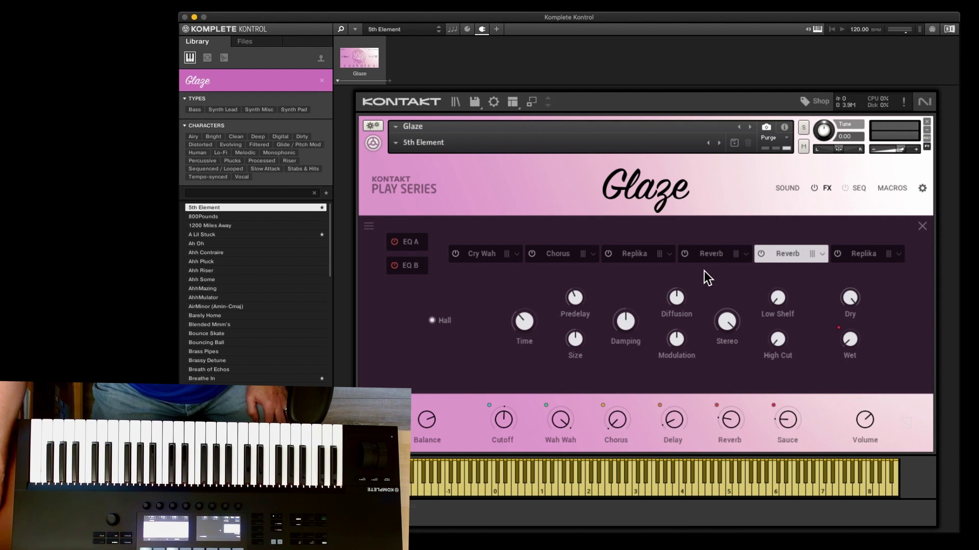
- Try Tape Saturation in the last effect slot, then settle on Lo-Fi there
left_click(898, 255)
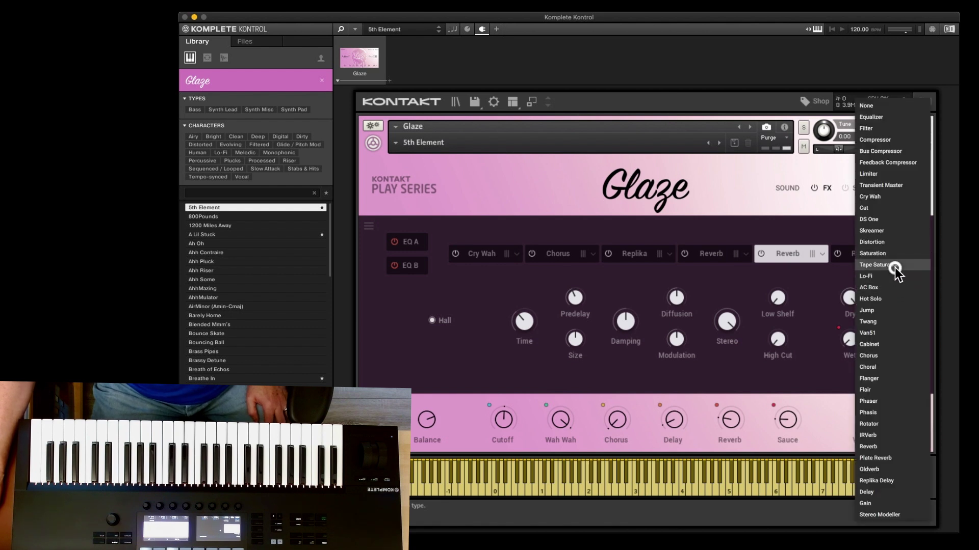
left_click(895, 266)
left_click(898, 255)
left_click(891, 275)
left_click(898, 255)
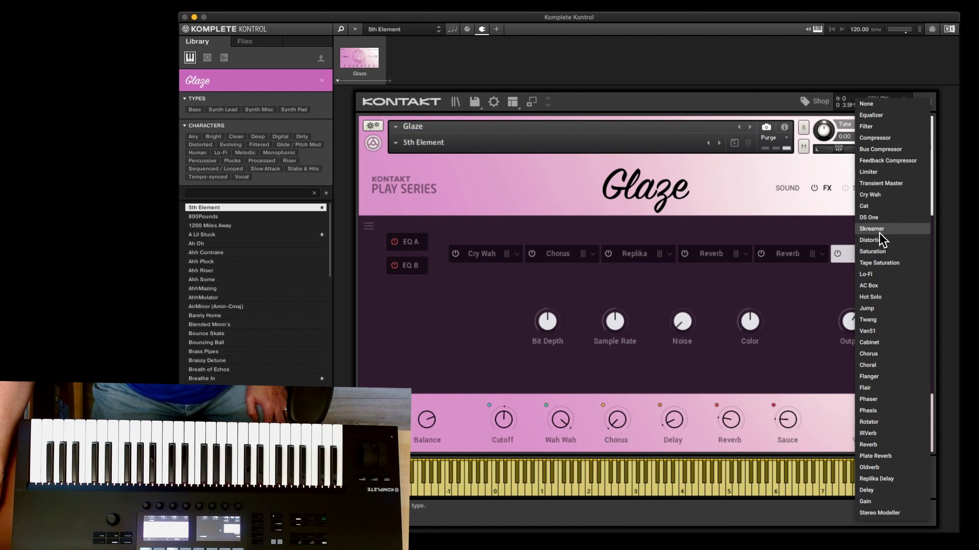
left_click(879, 274)
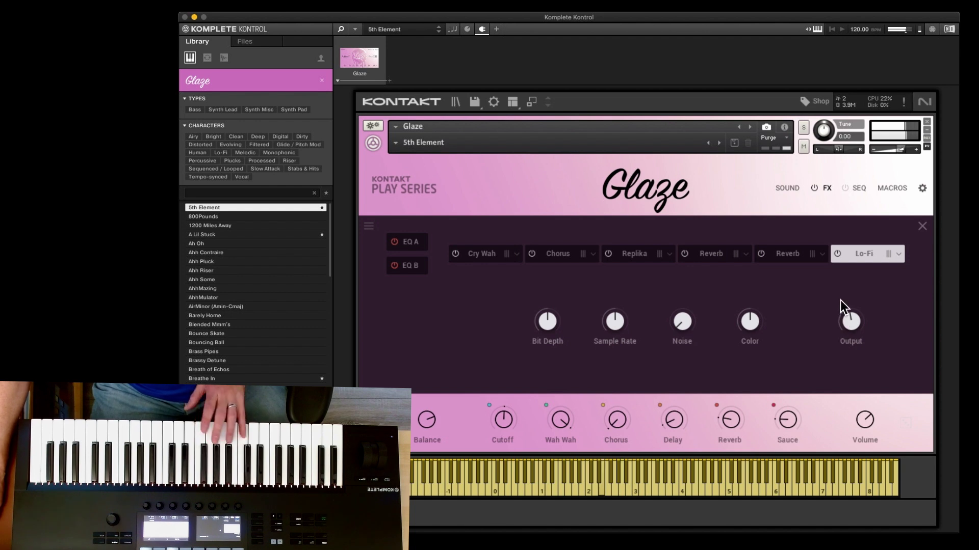
- Turn a Reverb back on, toggle Lo-Fi's power, and move Lo-Fi to the fourth slot after Replika
left_click(759, 254)
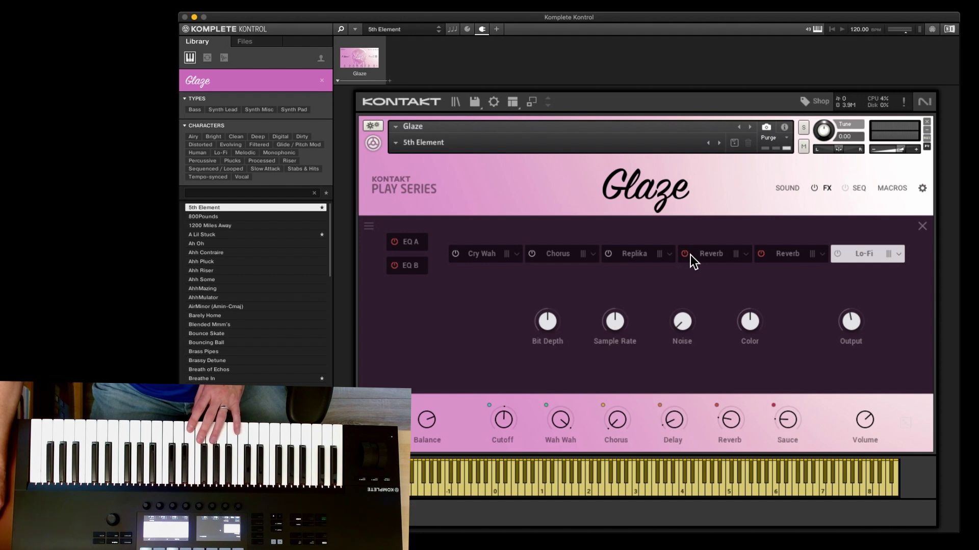
left_click(614, 253)
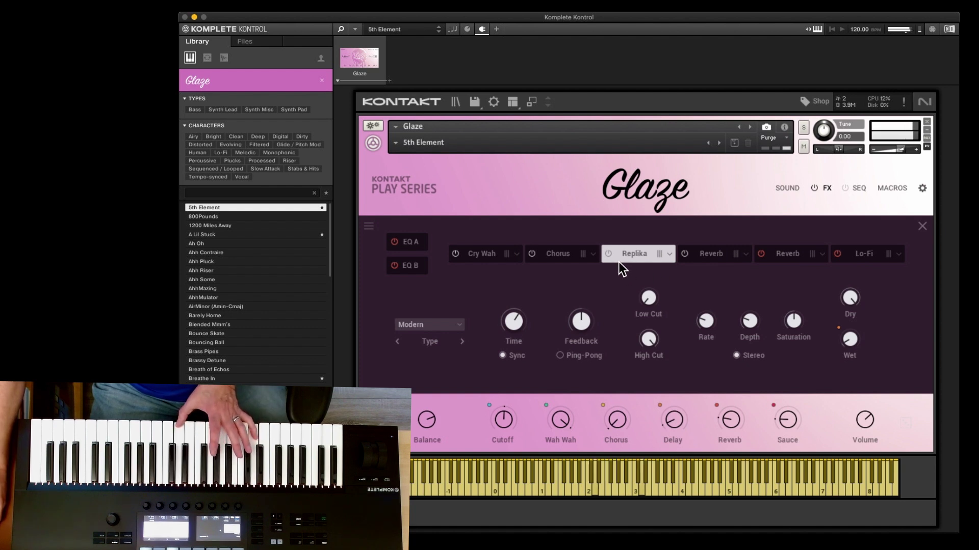
left_click(840, 256)
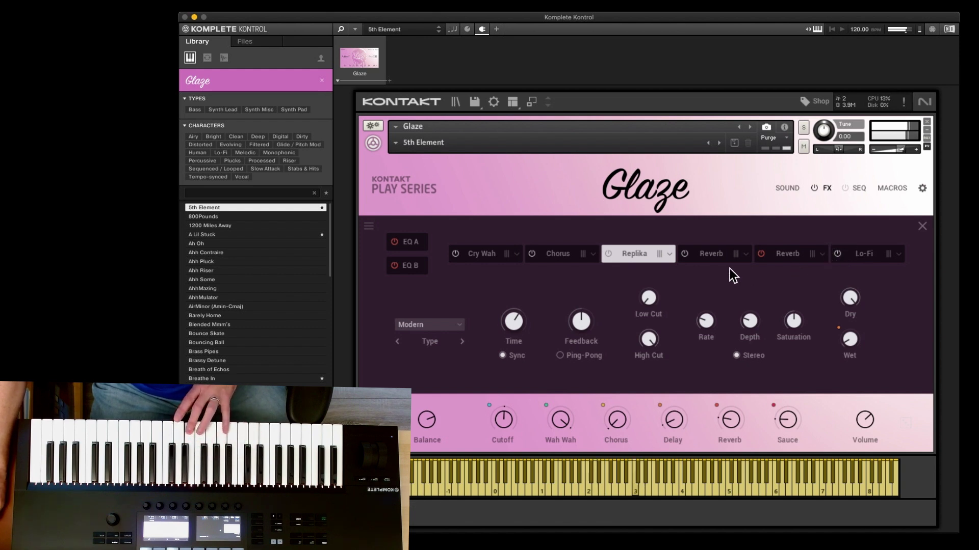
left_click_drag(867, 247, 720, 257)
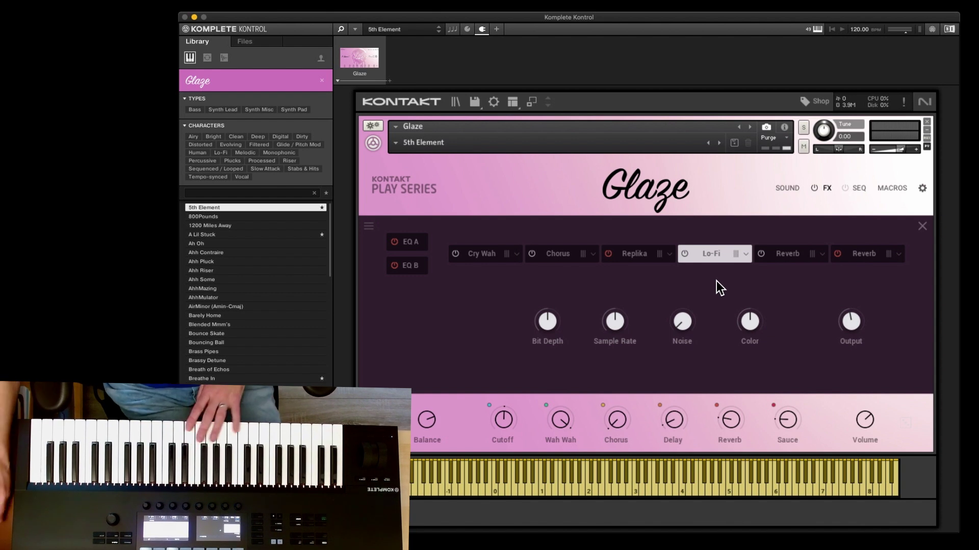
- Replace the final effect slot with a Flanger and switch to Glaze's SEQ page
left_click(903, 255)
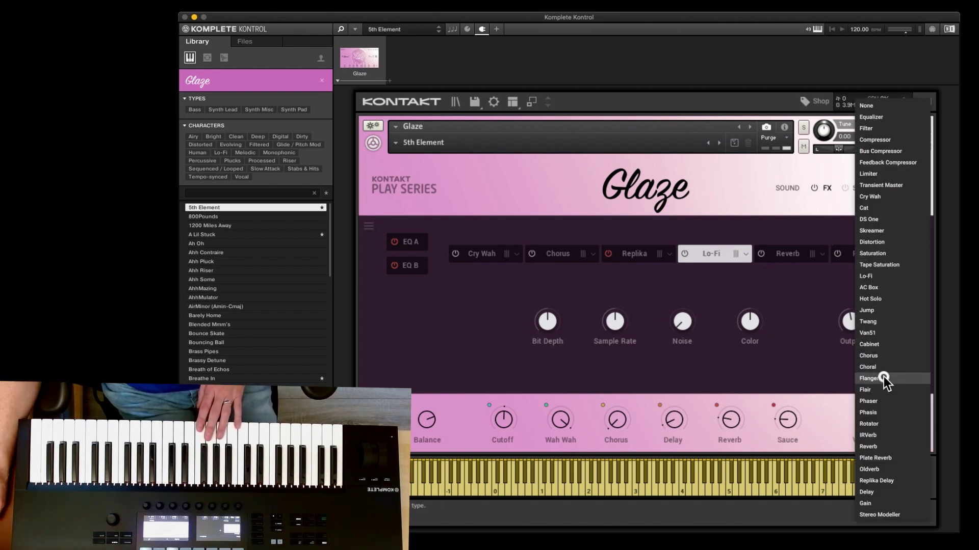
left_click(885, 378)
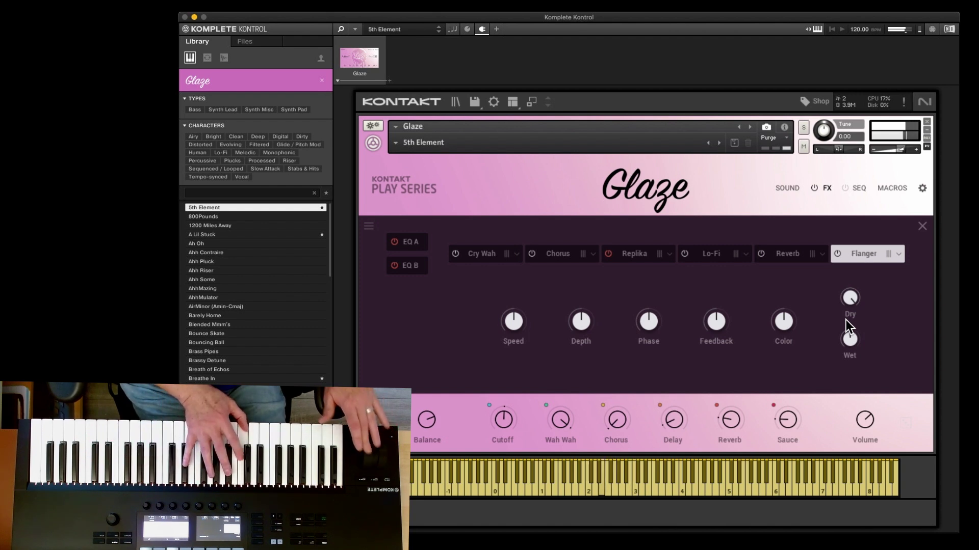
left_click(854, 188)
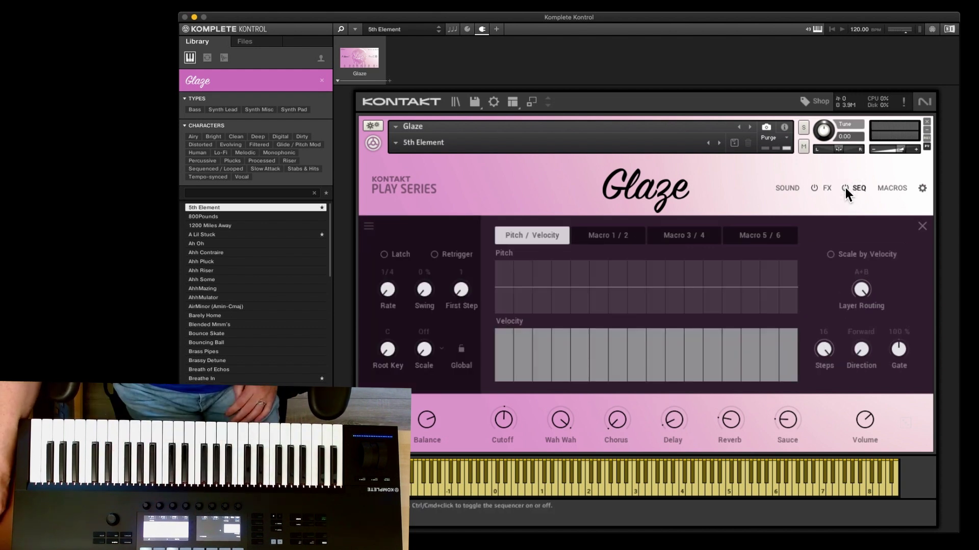
- Redraw the step values unevenly, shorten the sequence from 16 to 8 steps, and set Direction to Fwd > Bwd
mouse_move(509, 283)
left_mouse_down()
mouse_move(593, 270)
mouse_move(682, 300)
mouse_move(778, 307)
left_mouse_up()
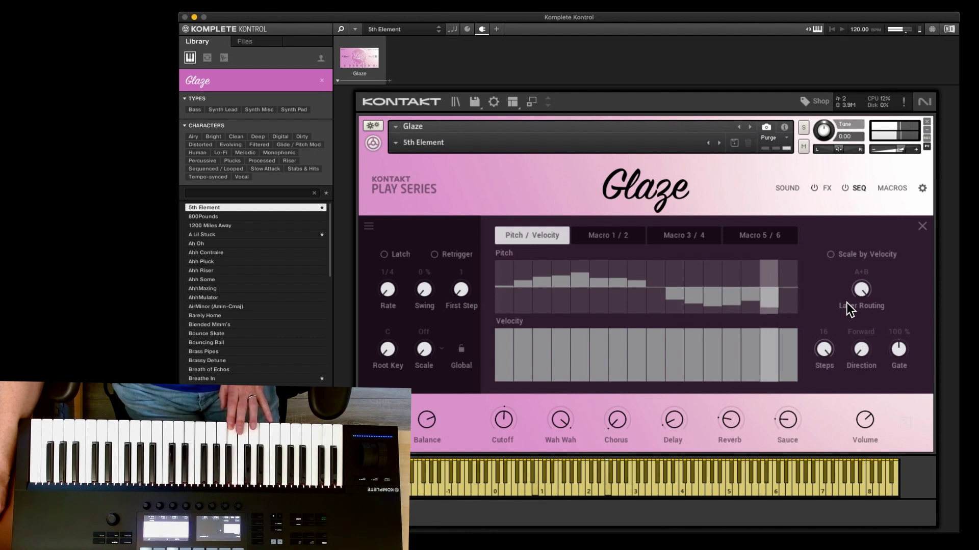
left_click_drag(821, 349, 827, 422)
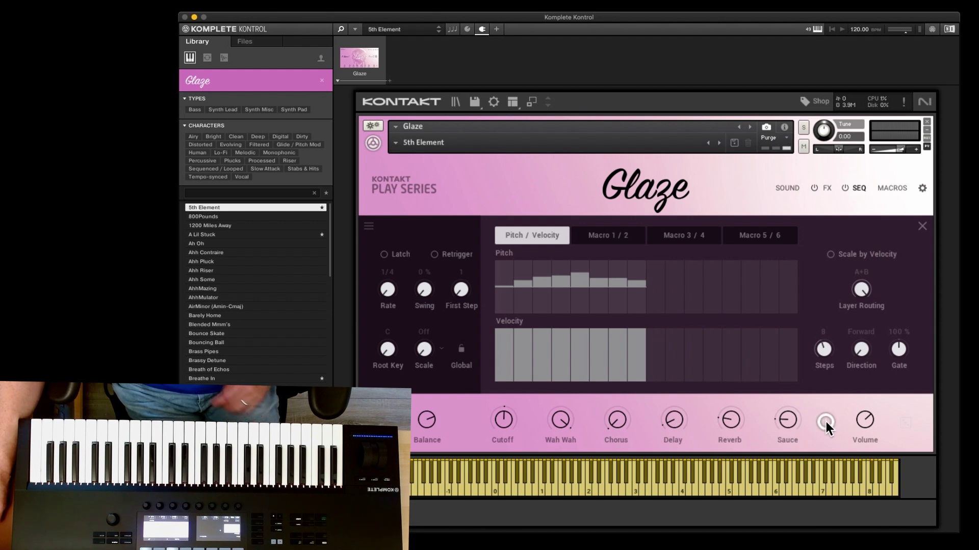
left_click_drag(861, 354, 858, 304)
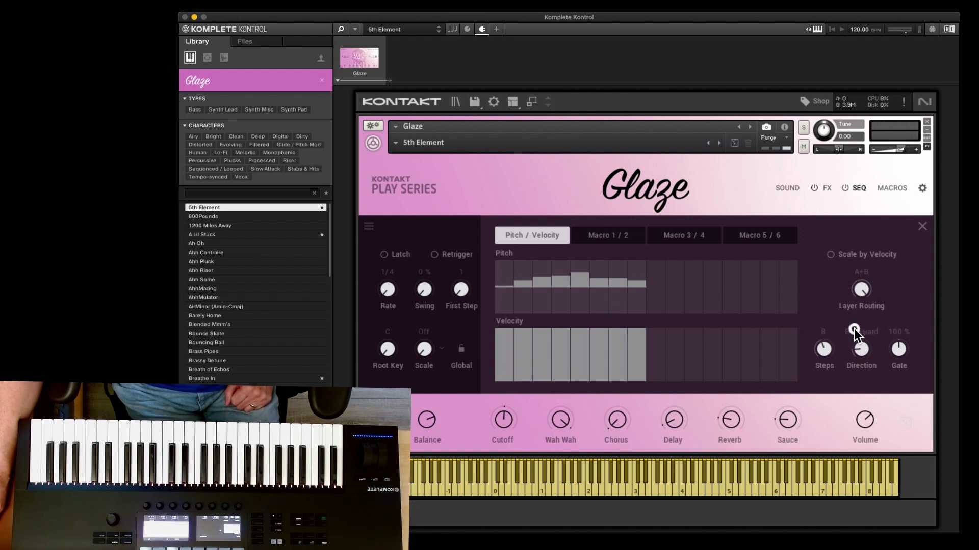
left_click_drag(854, 317, 853, 293)
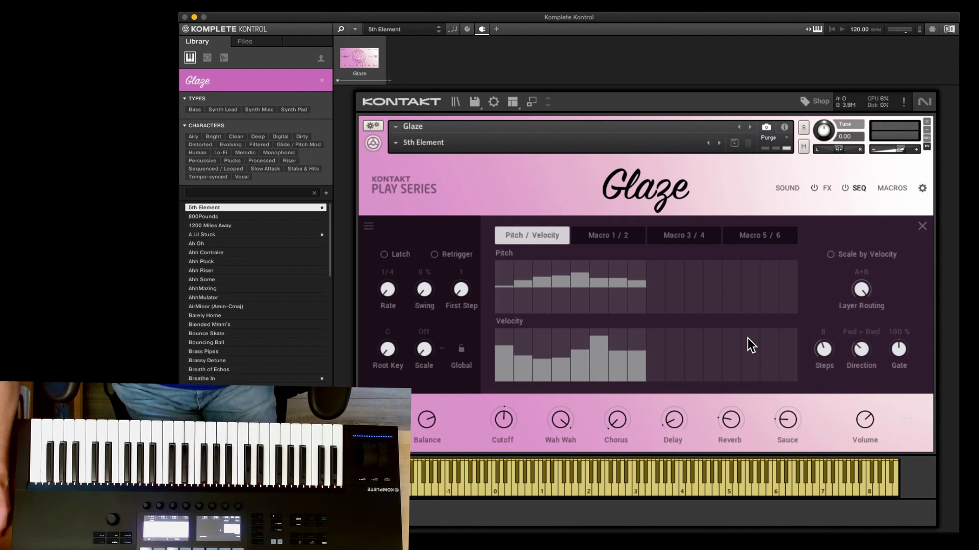
- After a brief look at the SOUND page, filter the Library to DTC user presets and load DTC Crystal Keys
left_click(796, 188)
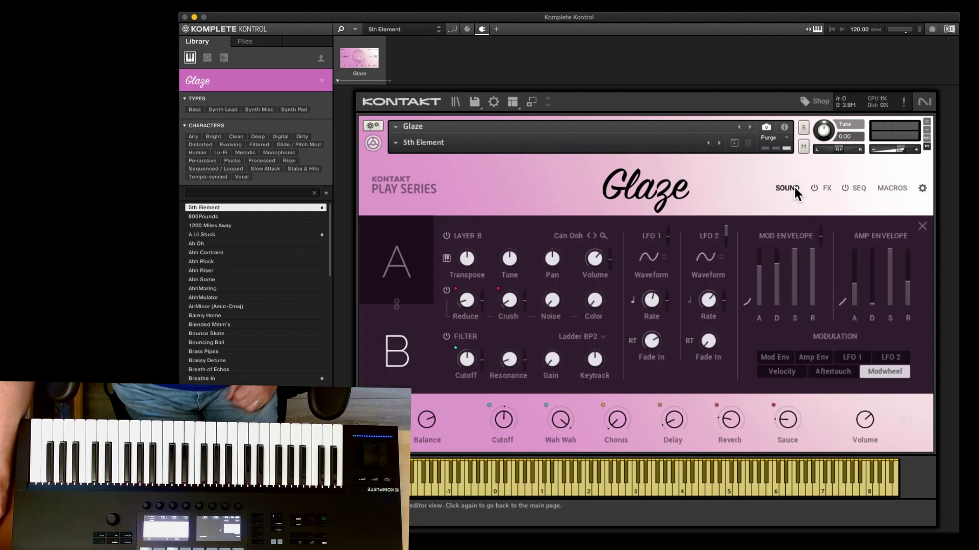
left_click(763, 216)
left_click(323, 57)
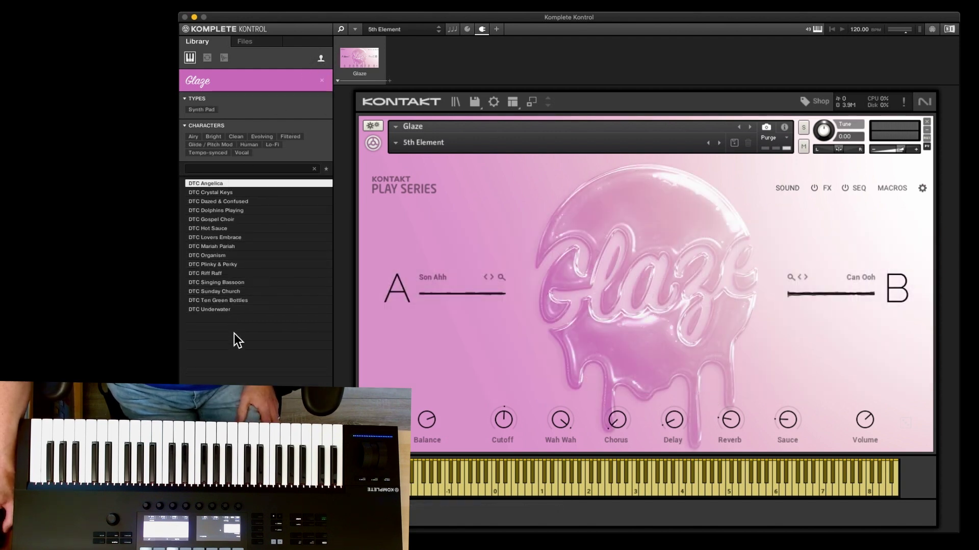
left_click(259, 194)
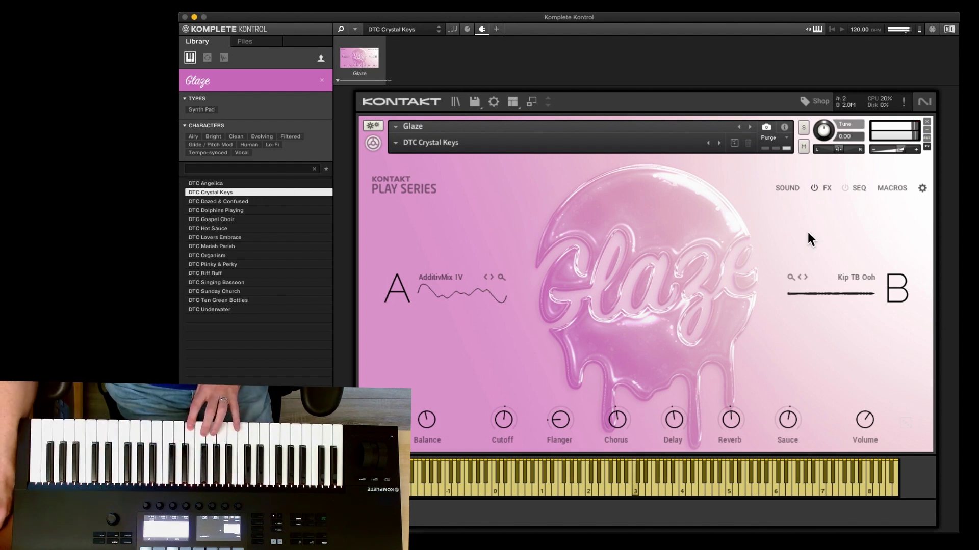
- Review the FX and SEQ pages of DTC Dazed & Confused, then return to Glaze's main page
left_click(827, 189)
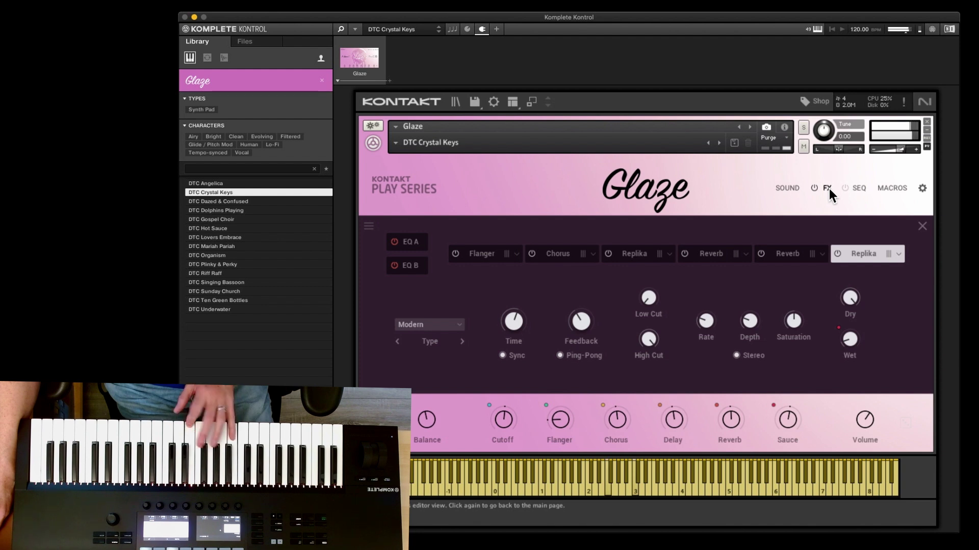
left_click(858, 187)
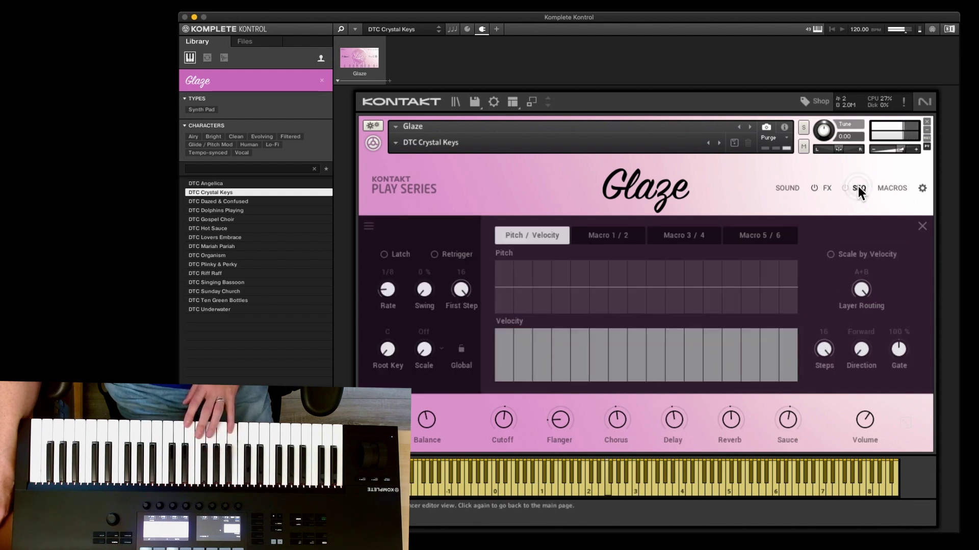
left_click(791, 188)
left_click(791, 187)
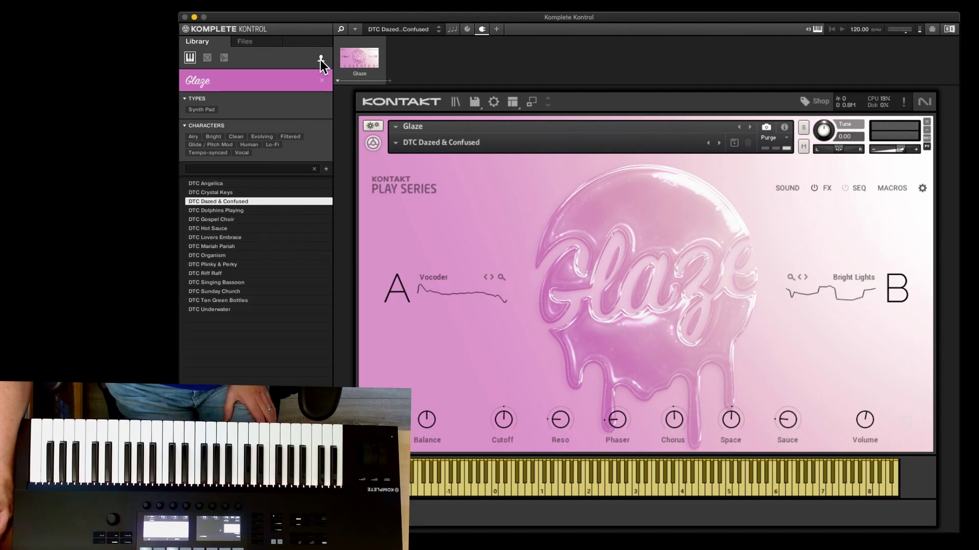
- Show only starred factory presets, try A Lil Stuck, then load Breathe In
left_click(320, 60)
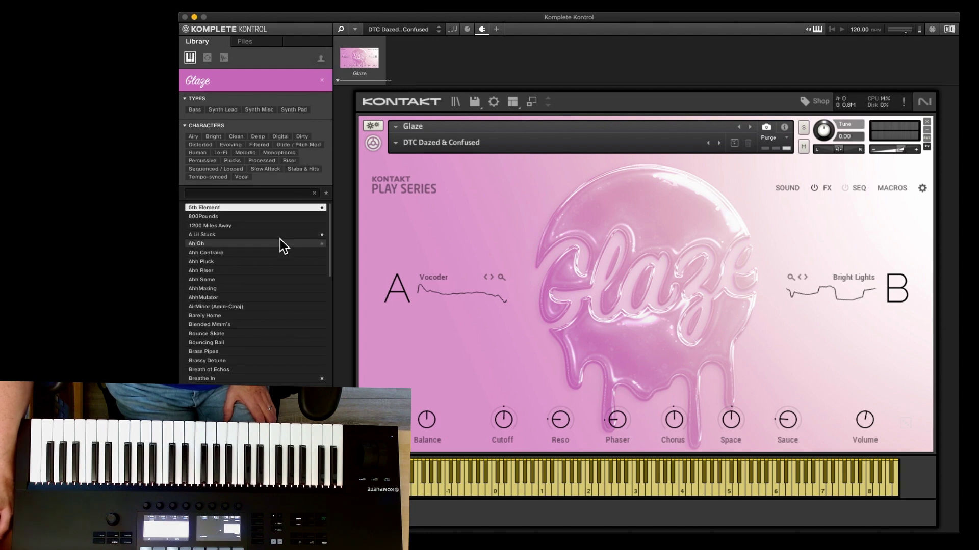
left_click(326, 192)
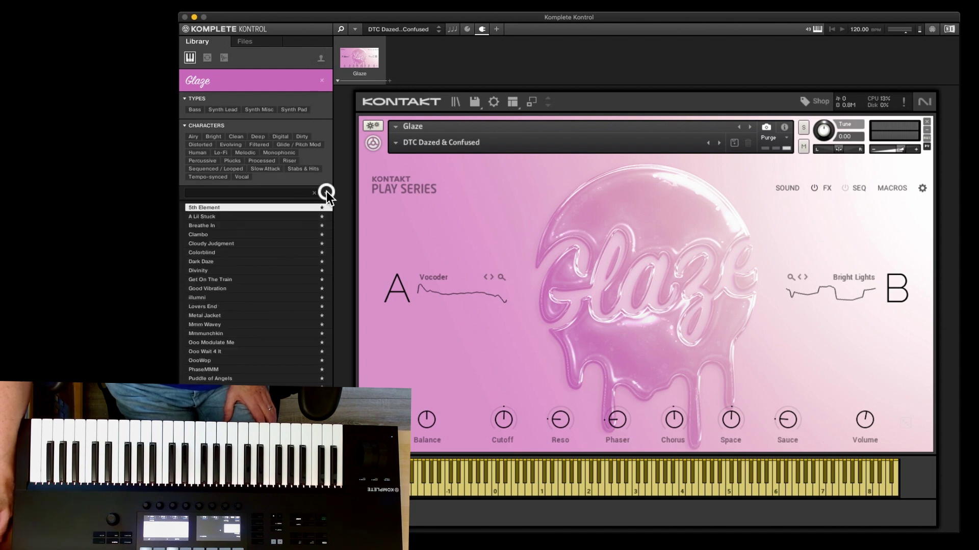
left_click(289, 217)
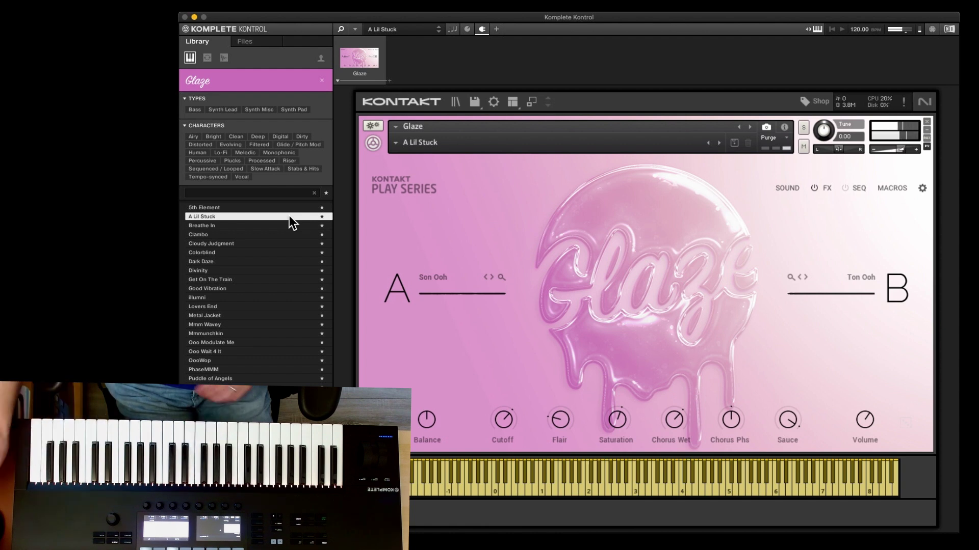
left_click(289, 225)
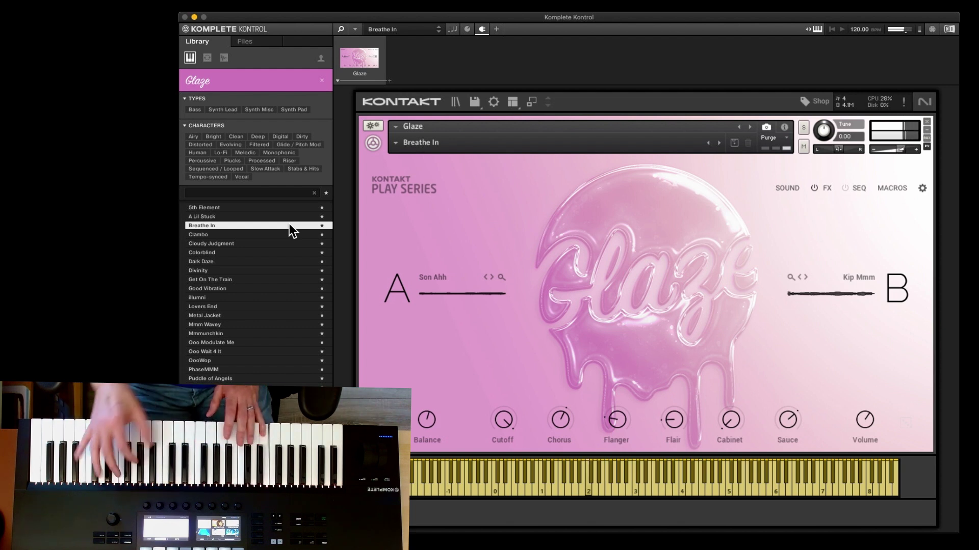
- Step down the favorites list to load the Colorblind preset
key("Down")
key("Down")
key("Down")
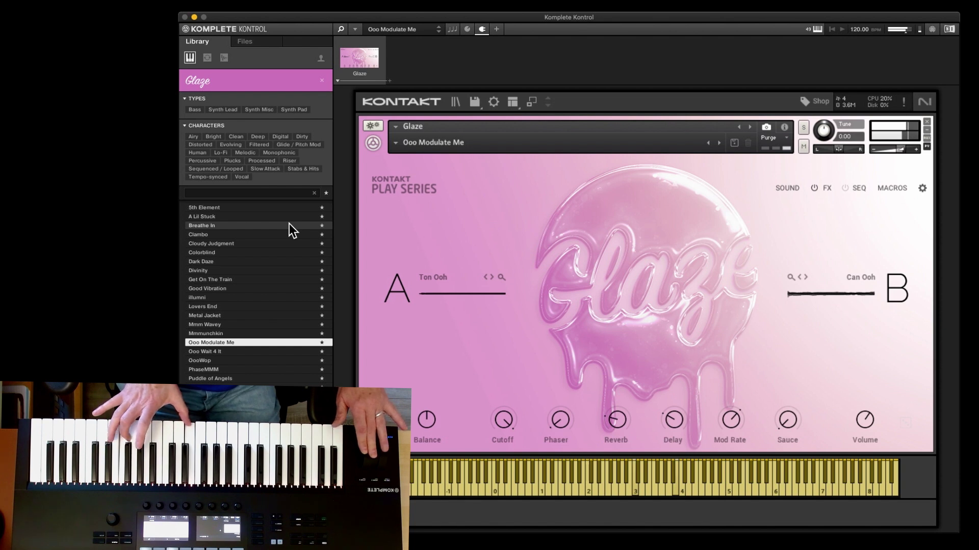
- Switch to DTC user presets, filter by the Vocal tag, and load DTC Dolphins Playing
left_click(307, 110)
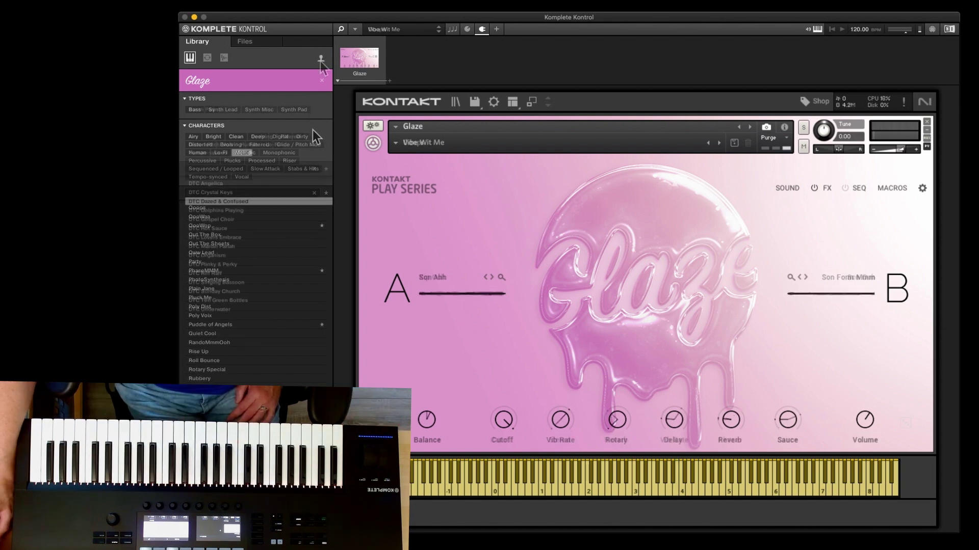
left_click(241, 152)
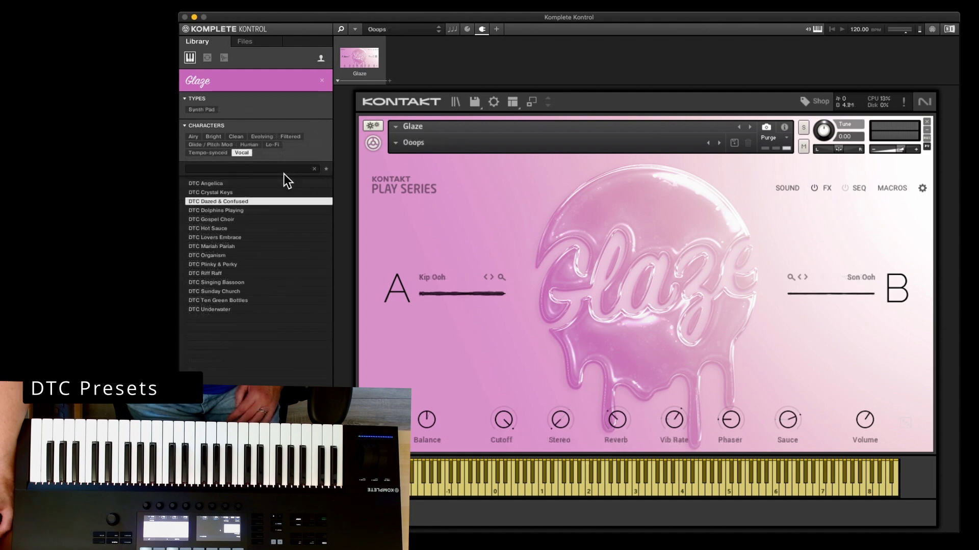
left_click(271, 207)
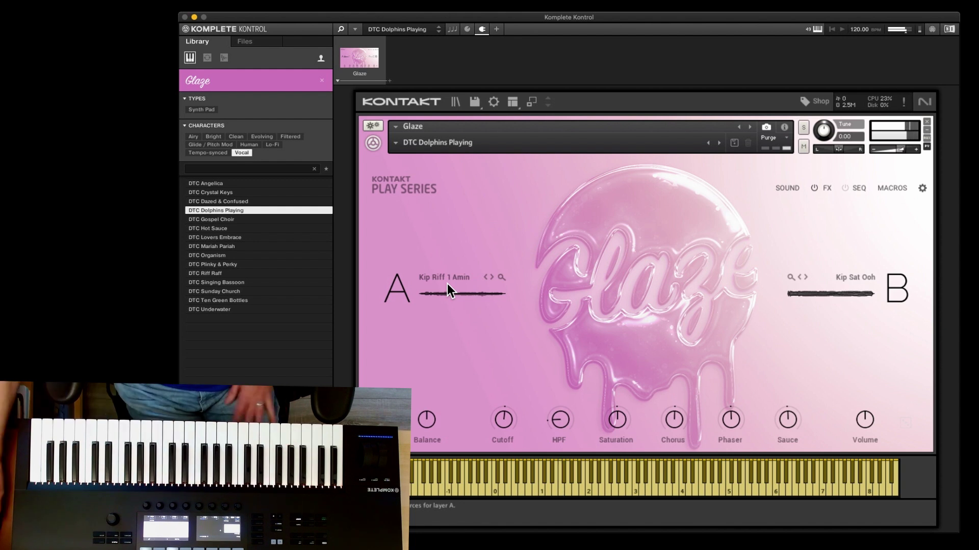
left_click(447, 277)
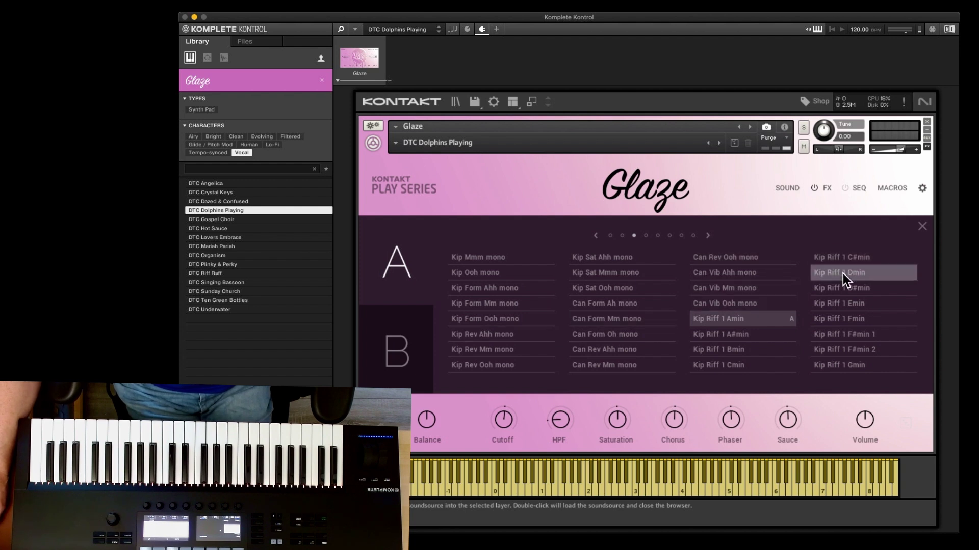
left_click(707, 236)
left_click(708, 237)
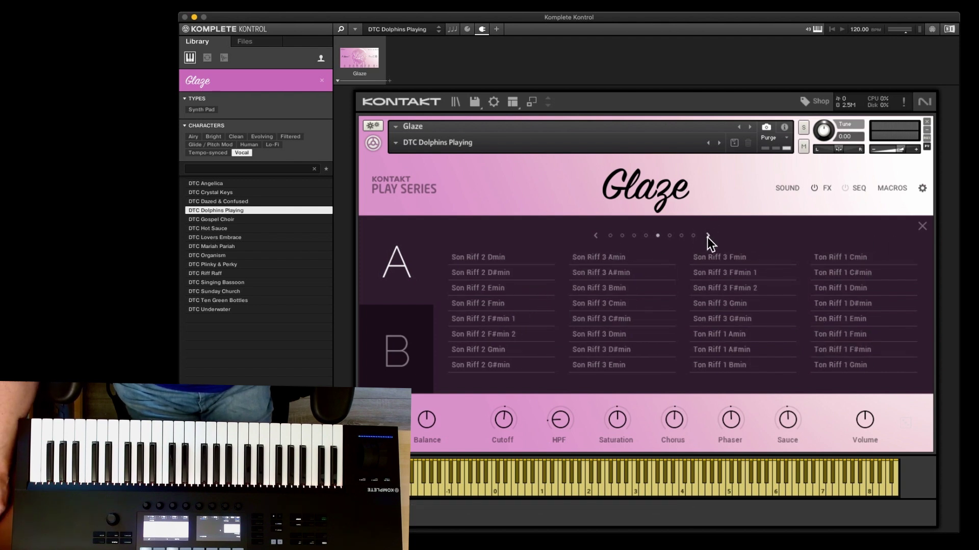
left_click(708, 237)
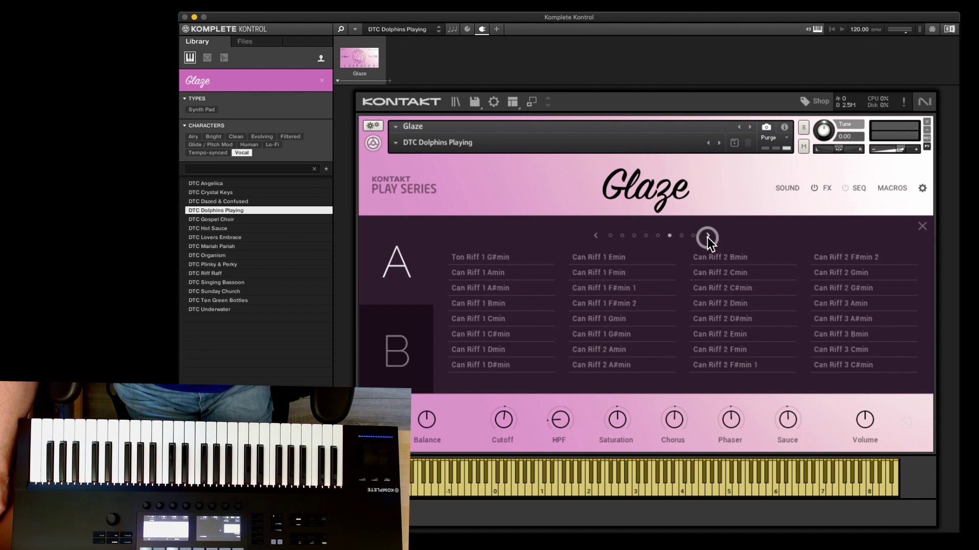
left_click(920, 225)
left_click(263, 219)
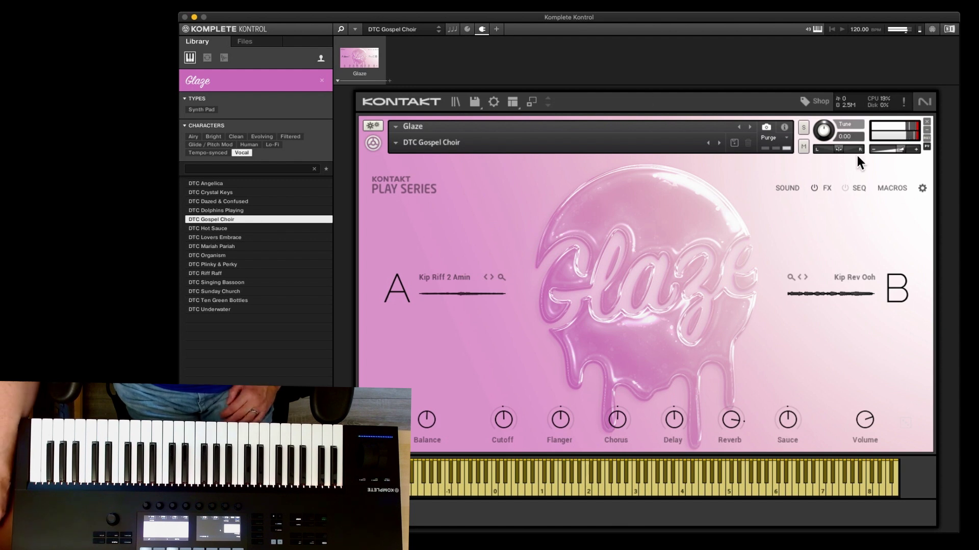
- Lower Kontakt's instrument volume slider to -4.8
left_click_drag(899, 151, 891, 152)
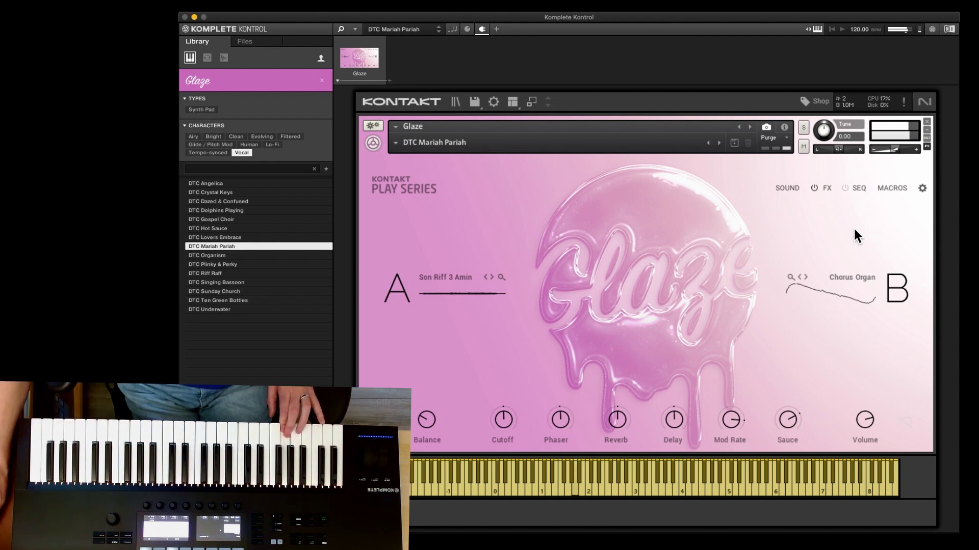
- Move the Balance macro from A 70 | 30 B to A 56 | 44 B
left_click_drag(420, 411, 418, 384)
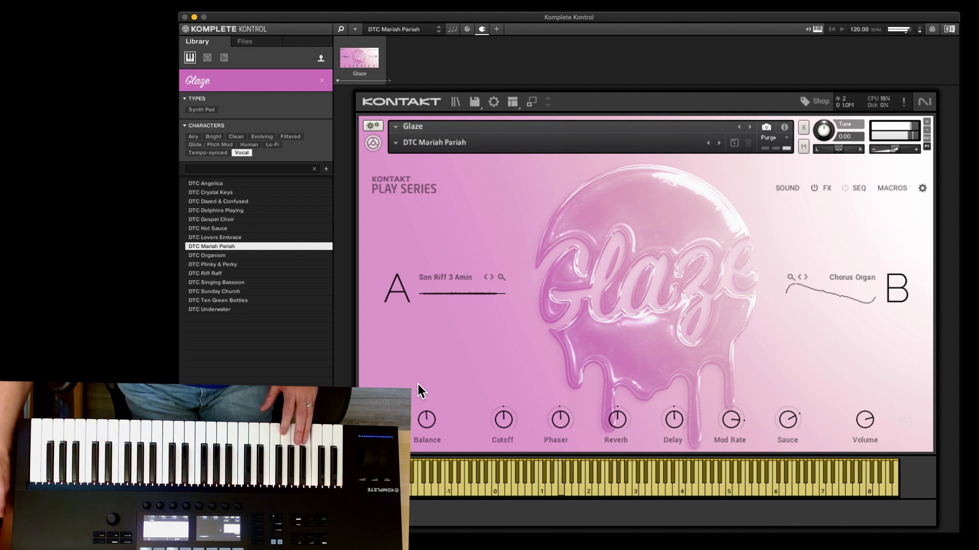
left_click_drag(419, 417, 420, 422)
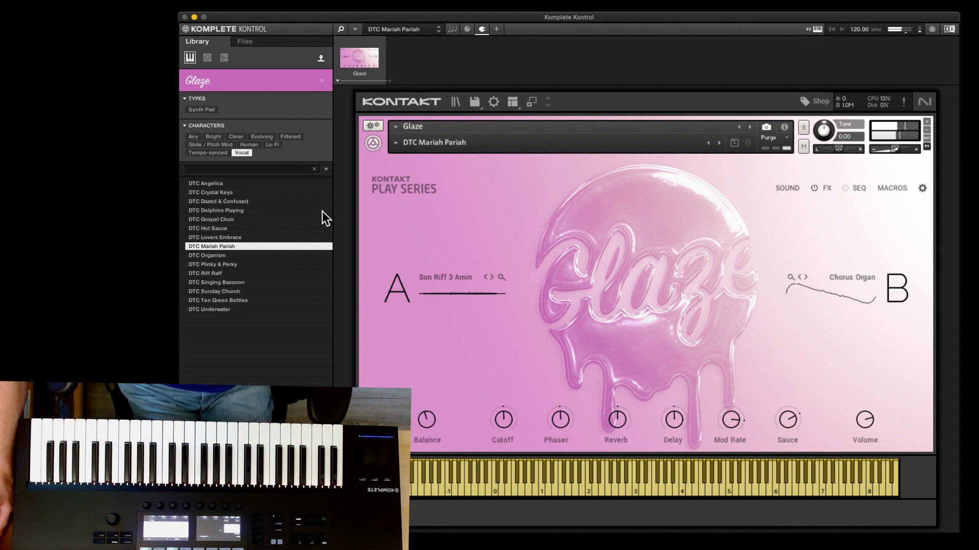
- Load DTC Ten Green Bottles from the Vocal preset list
left_click(264, 300)
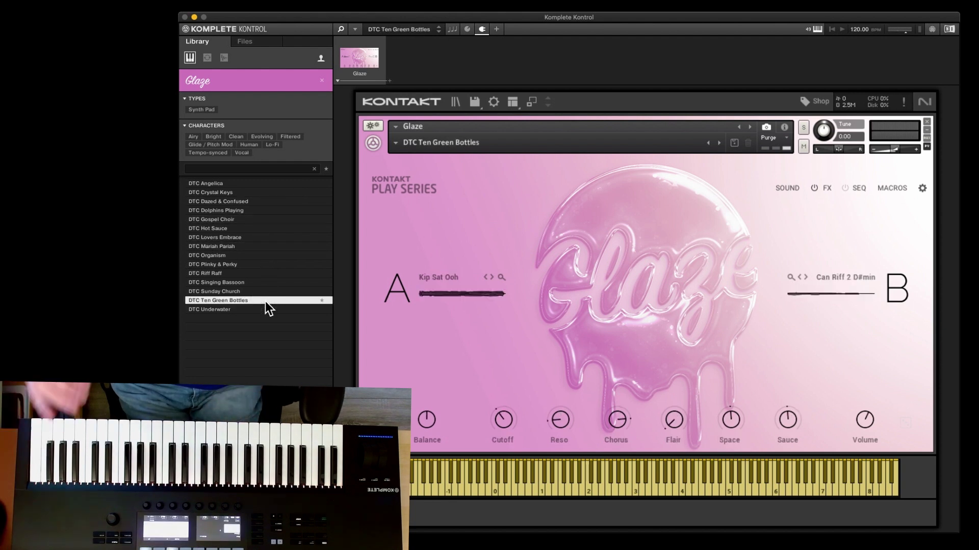